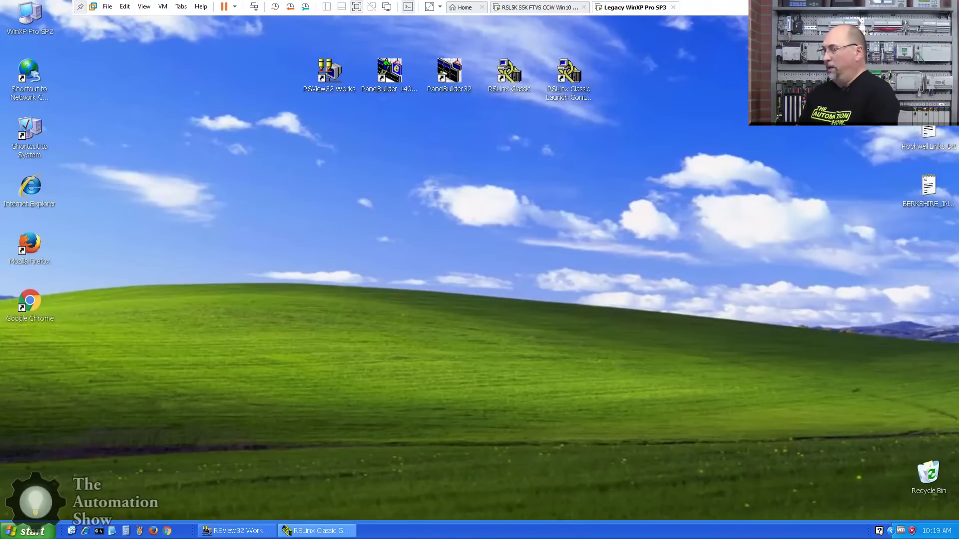
Bring RSLinx Classic back and expand the 192.168.1.230 rack's DHRIO module to list its Data Highway Plus nodes.
click(315, 531)
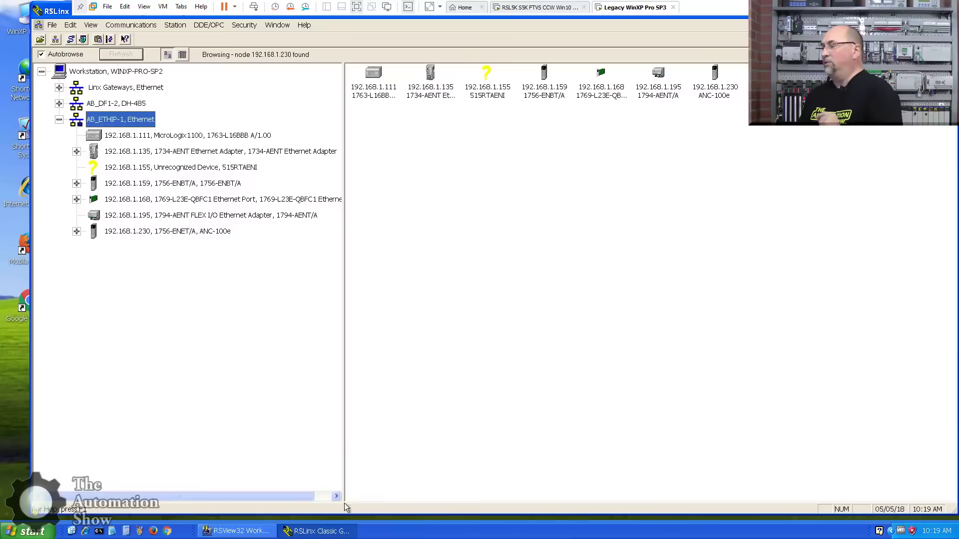
click(76, 231)
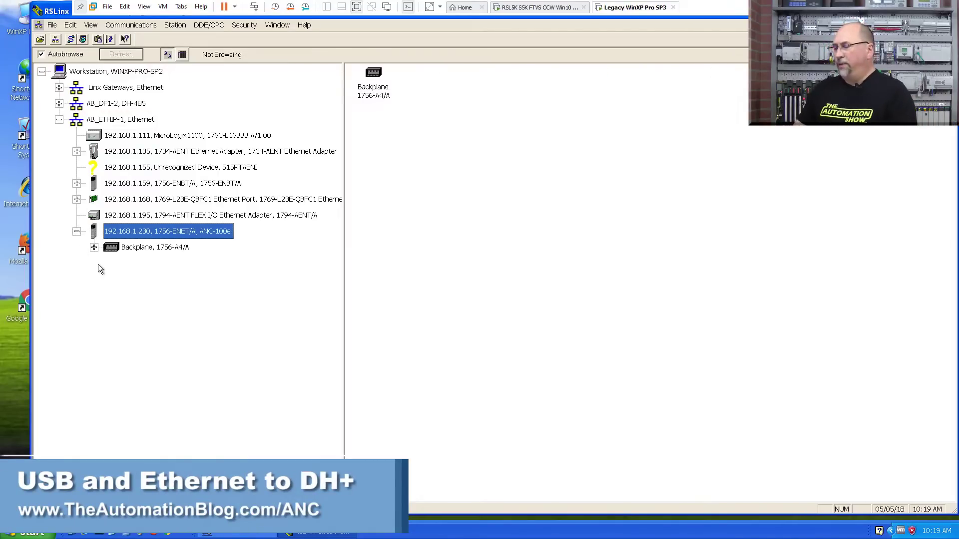
click(94, 247)
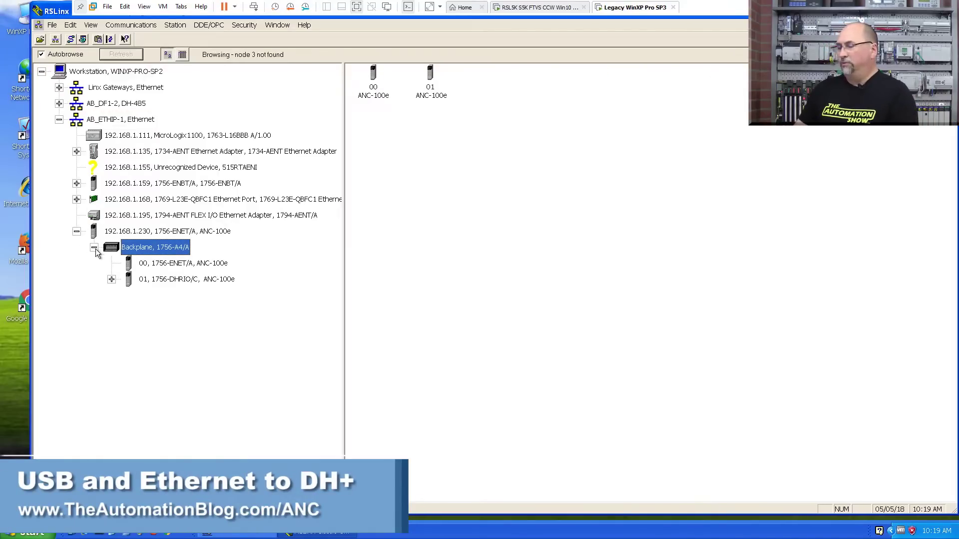
click(111, 279)
click(129, 295)
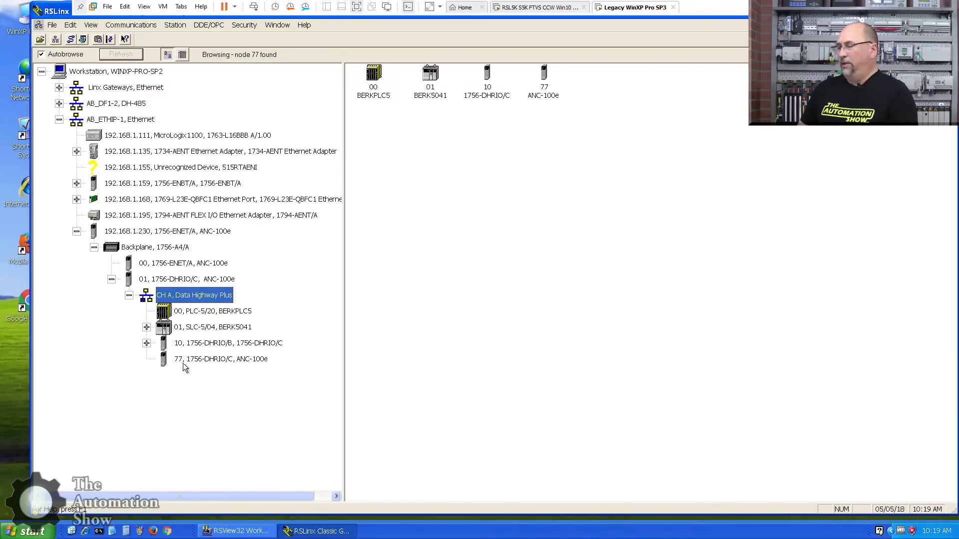
Collapse 192.168.1.230 and expand 192.168.1.159 > Backplane > 04 1756-DHRIO/C > CH A, Data Highway Plus.
click(77, 231)
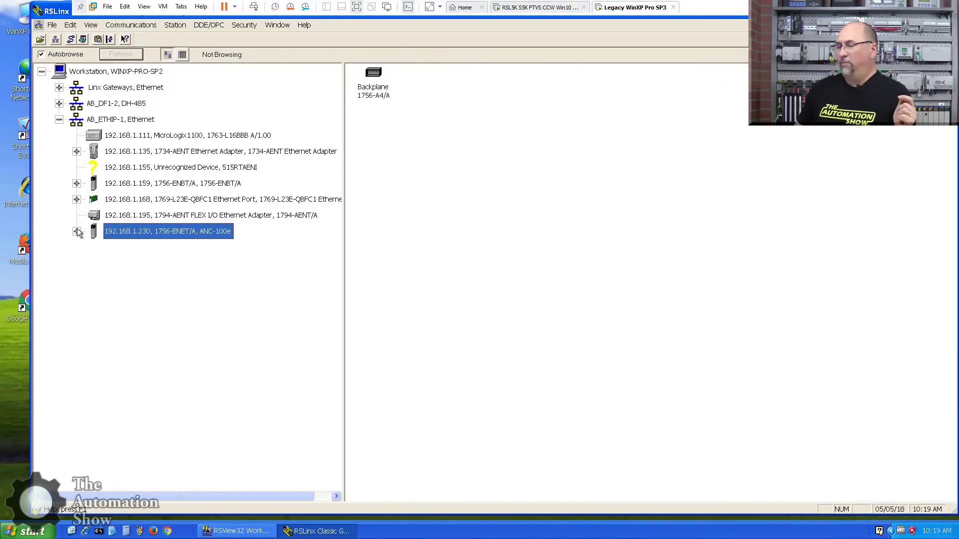
click(76, 183)
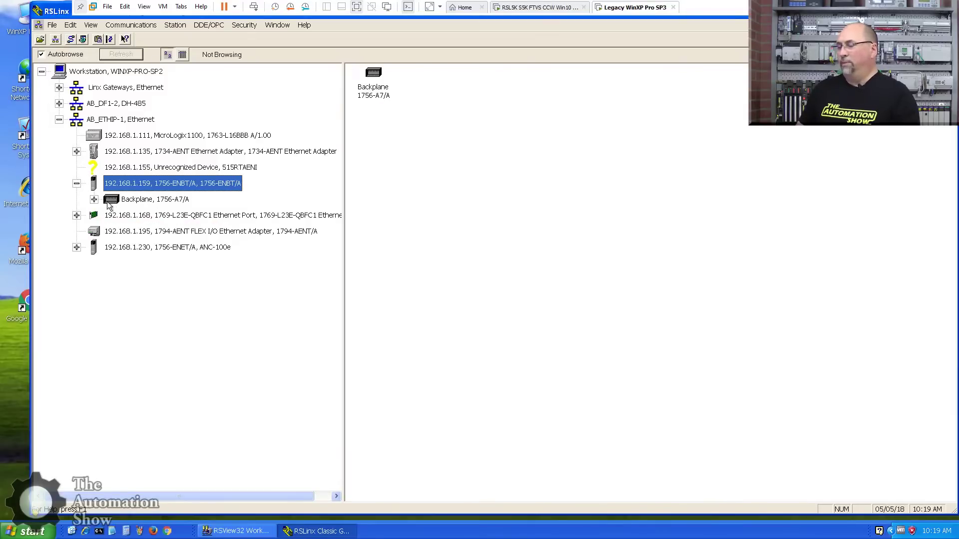
click(94, 200)
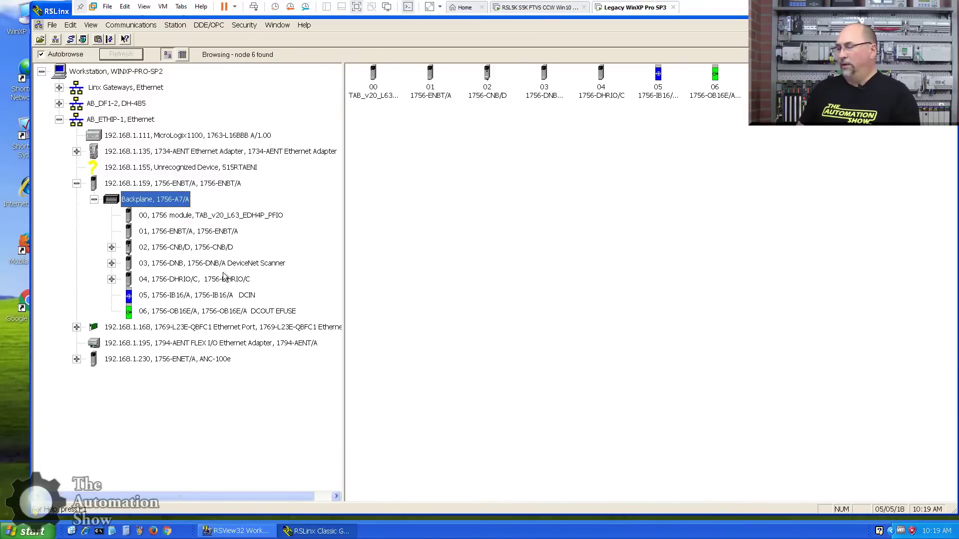
click(112, 280)
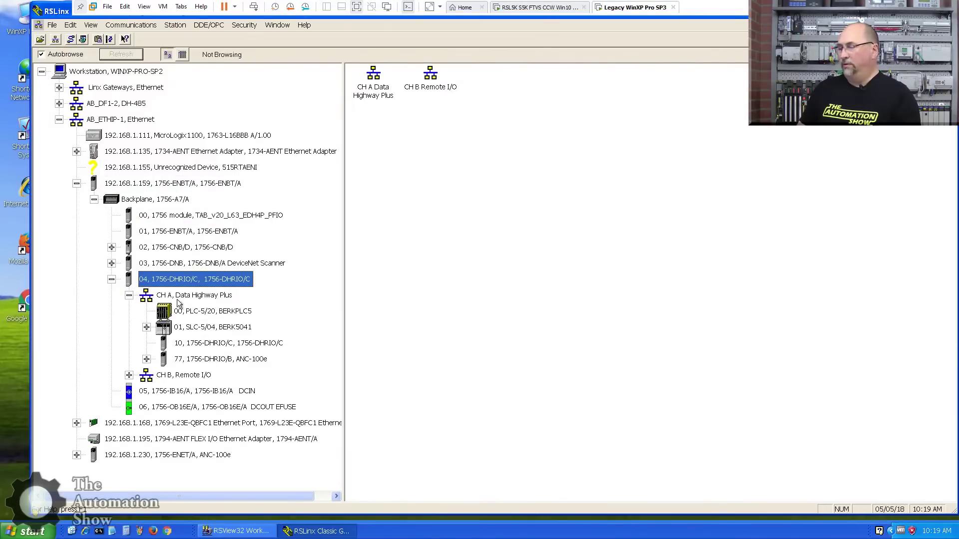
click(170, 297)
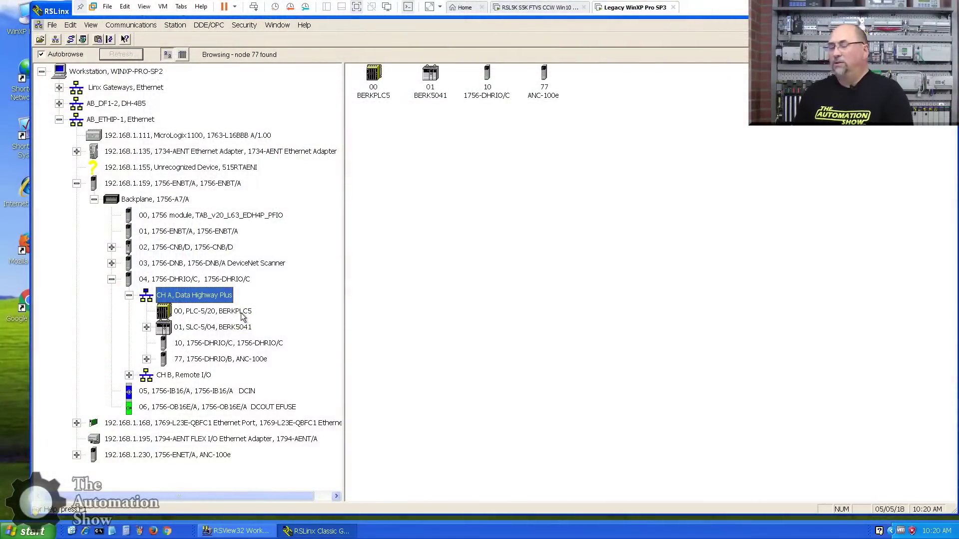
Create a DDE/OPC topic named PLC5 with the PLC-5/20 BERKPLC5 node as its data source.
click(214, 312)
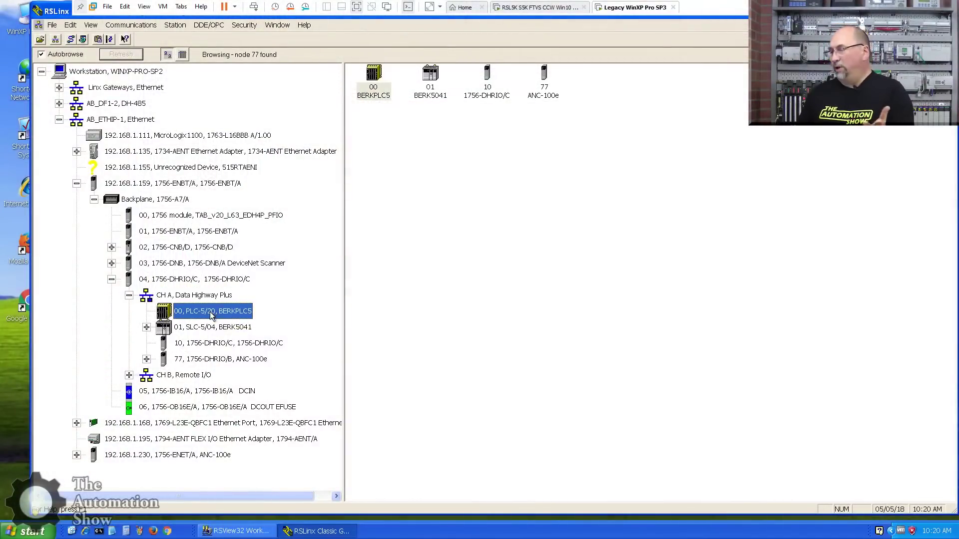
right_click(210, 314)
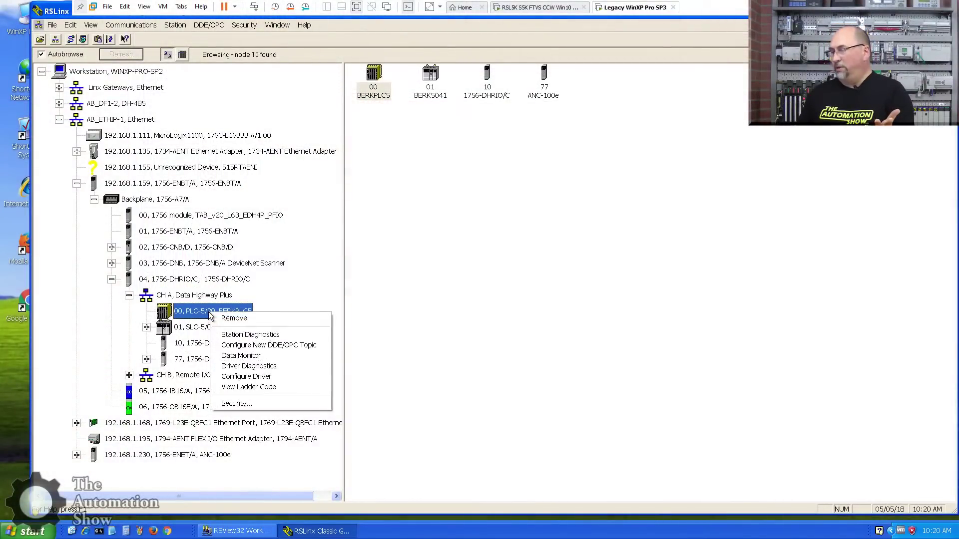
click(280, 346)
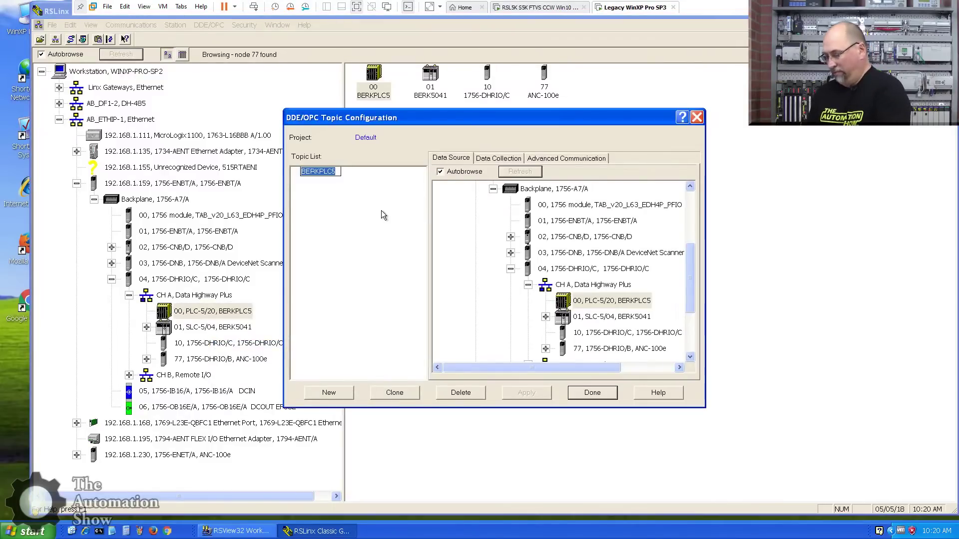
text(PLC)
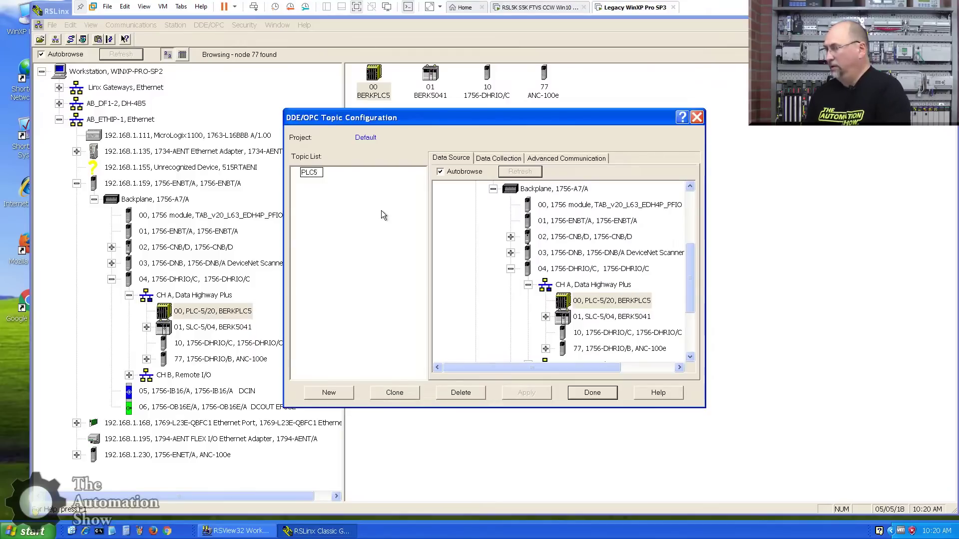
click(609, 302)
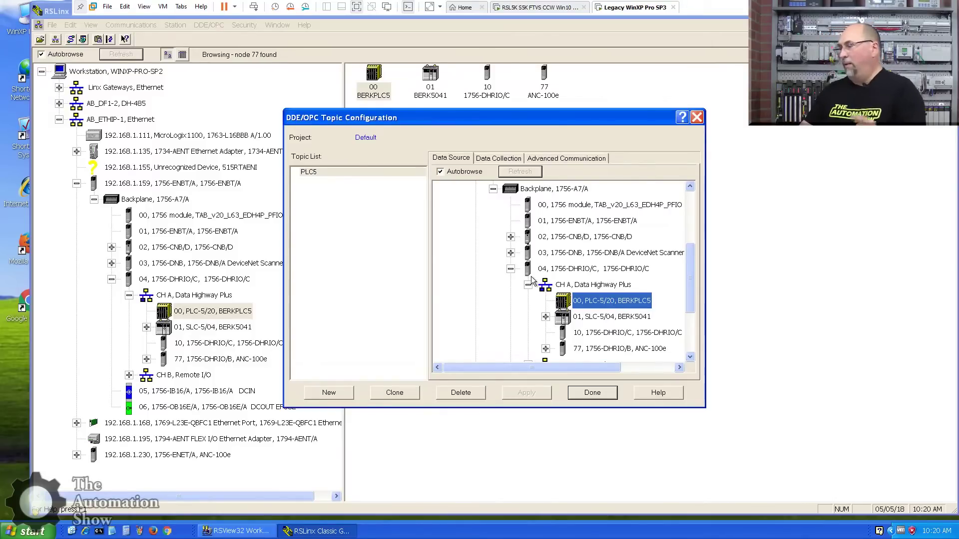
click(328, 171)
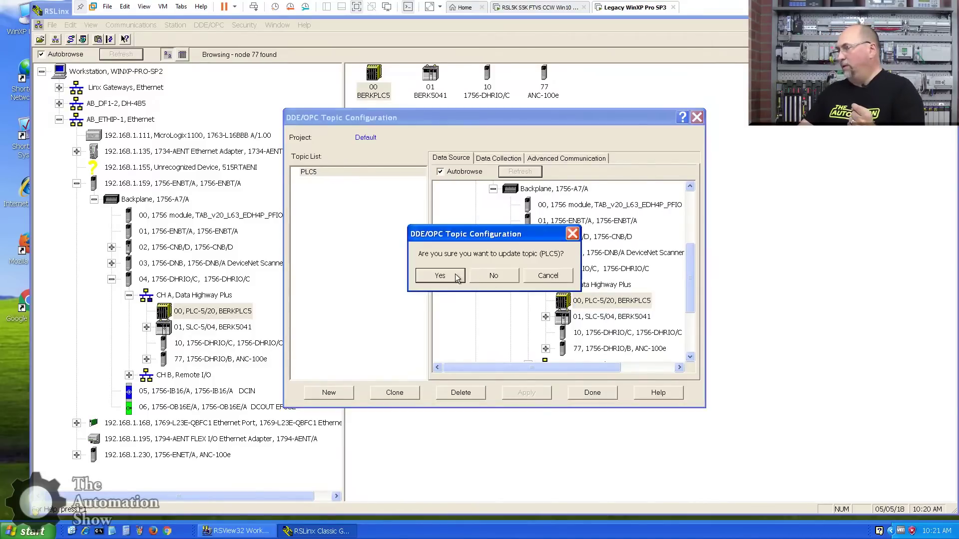
click(440, 276)
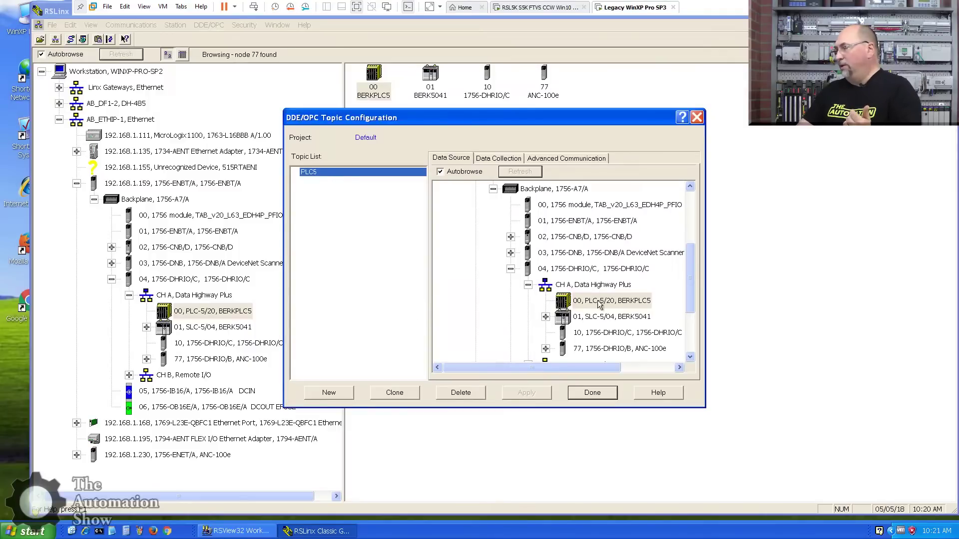
click(583, 302)
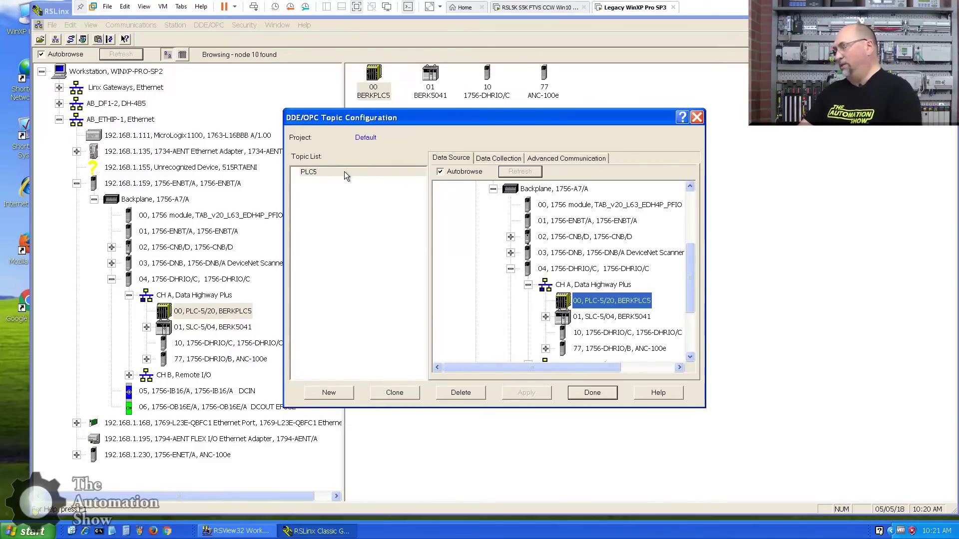
Set the PLC5 topic's polled messages to 100 ms, apply it, and add a second new topic.
click(500, 157)
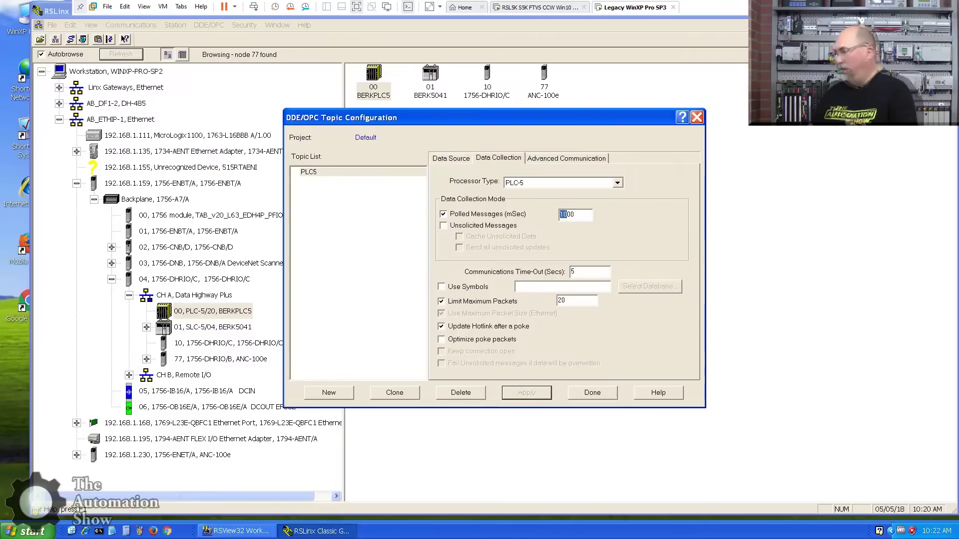
text(1)
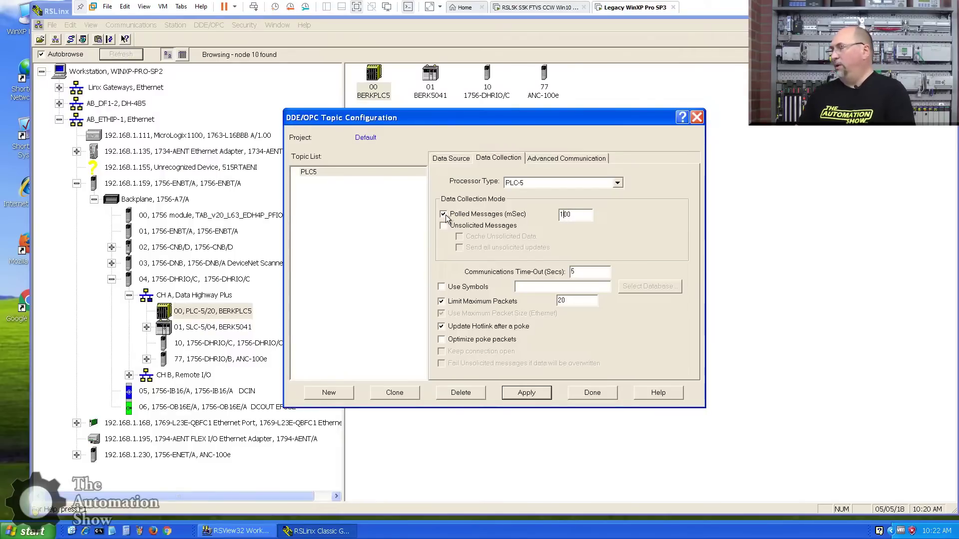
click(525, 393)
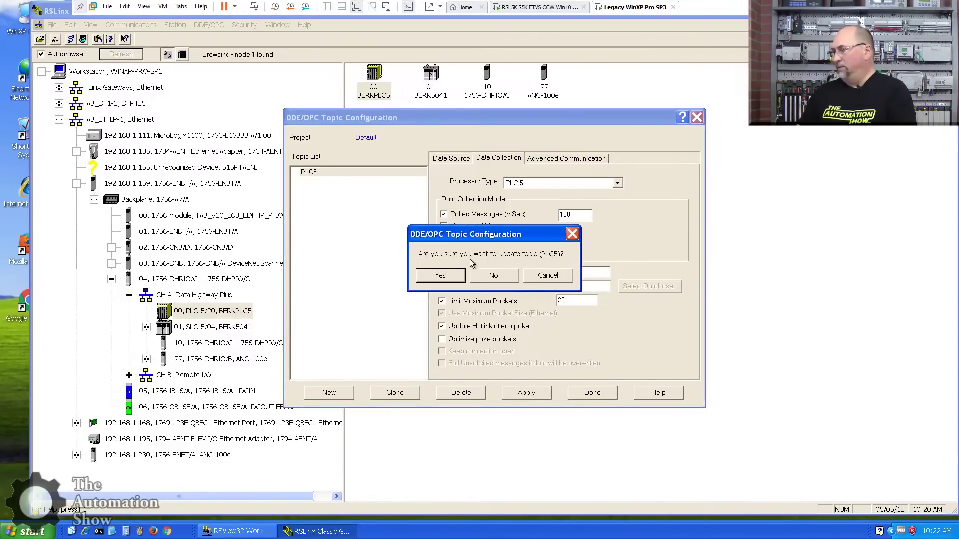
click(446, 272)
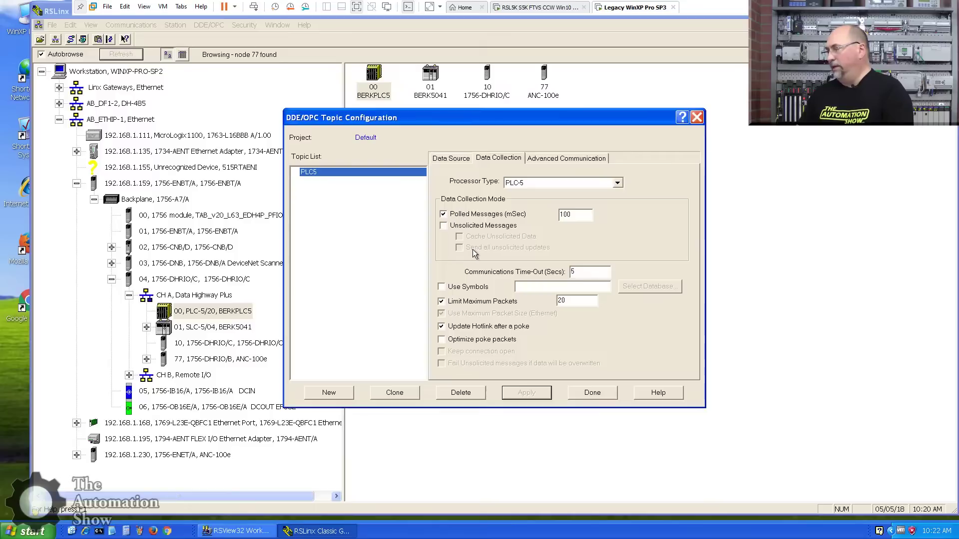
click(334, 392)
Name the new topic SLC4 and set its data source to the SLC-5/04 BERK5041.
text(SLC)
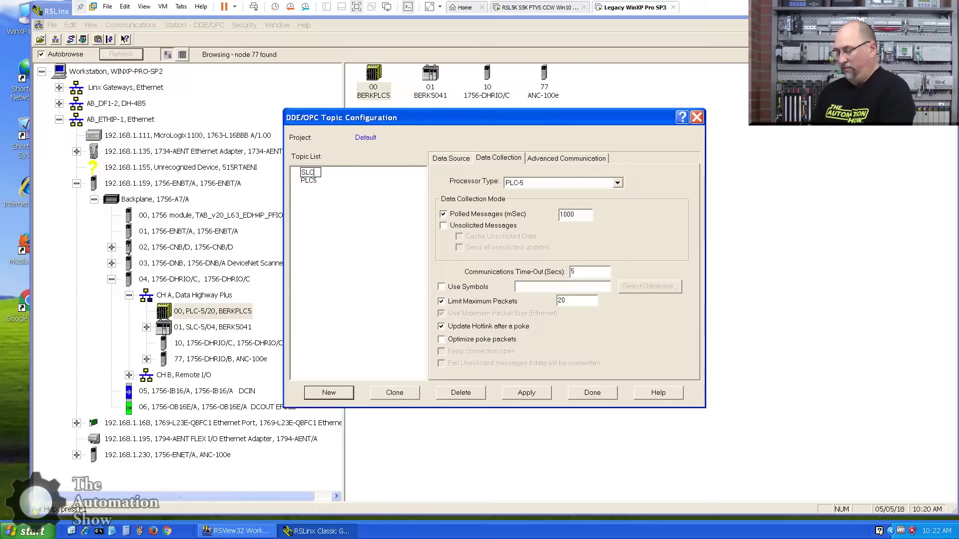
text(4)
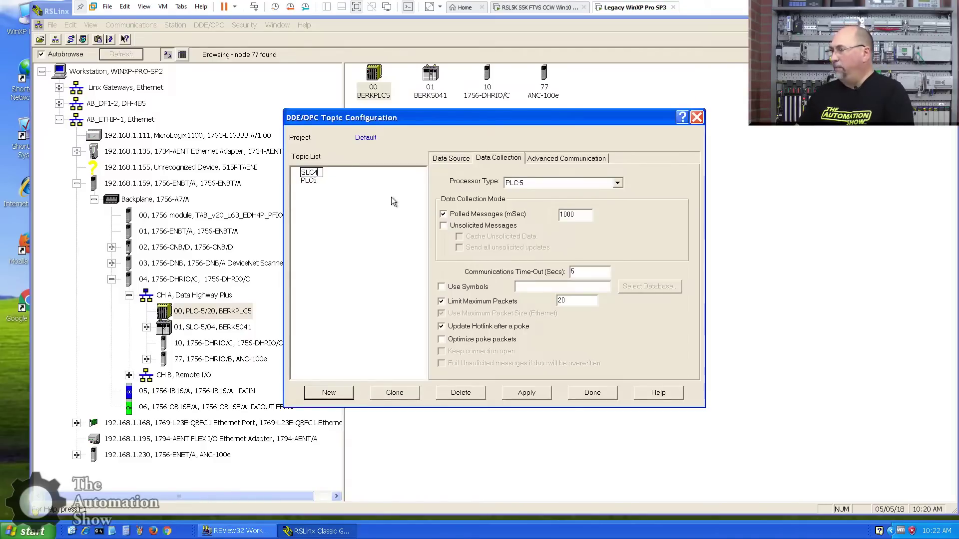
click(460, 159)
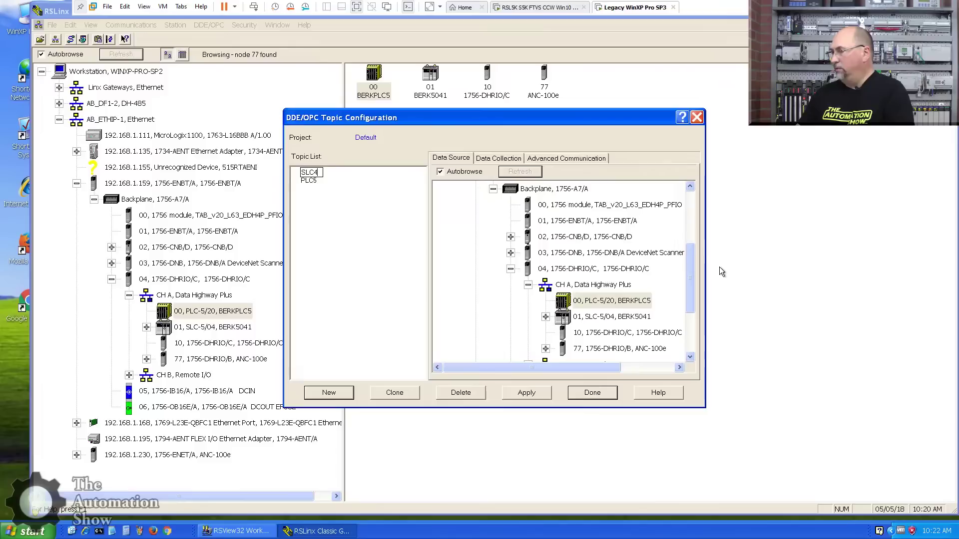
drag(690, 254, 690, 285)
click(611, 236)
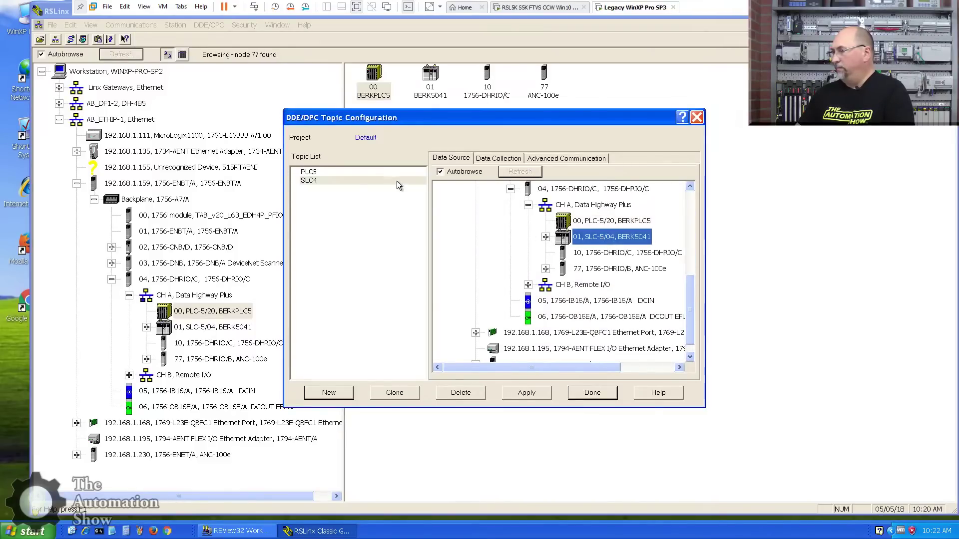
Set SLC4 polled messages to 100 ms, apply and confirm, then close topic configuration with Done.
click(494, 159)
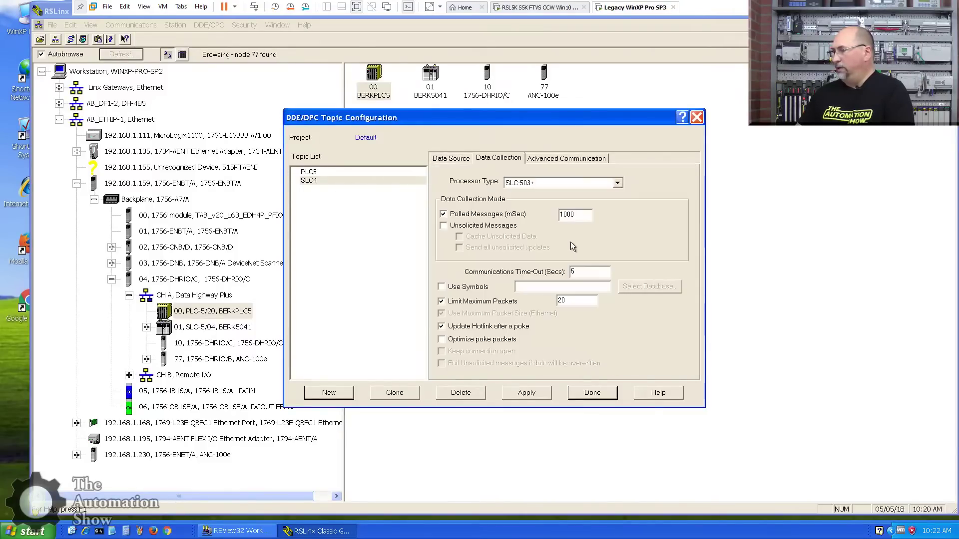
drag(559, 215, 566, 215)
text(4)
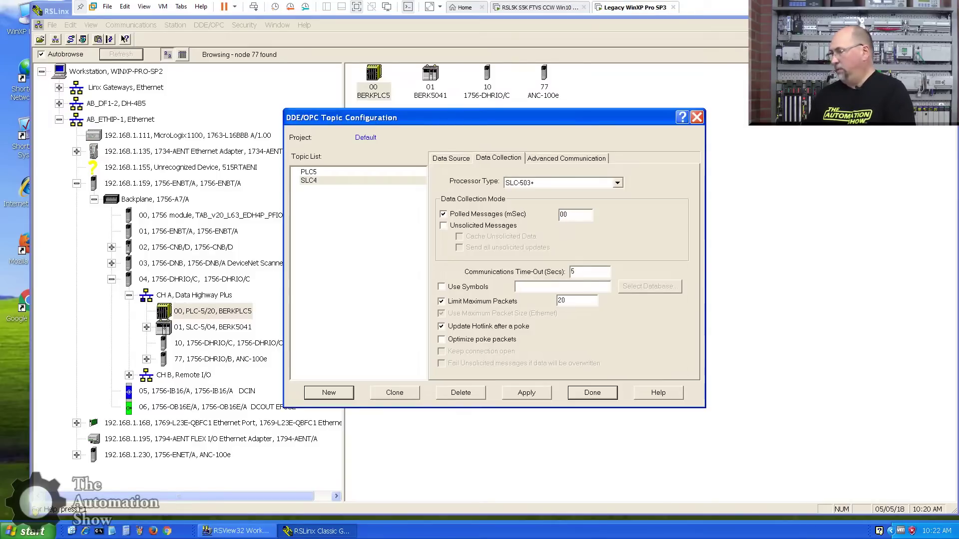
text(1)
click(520, 398)
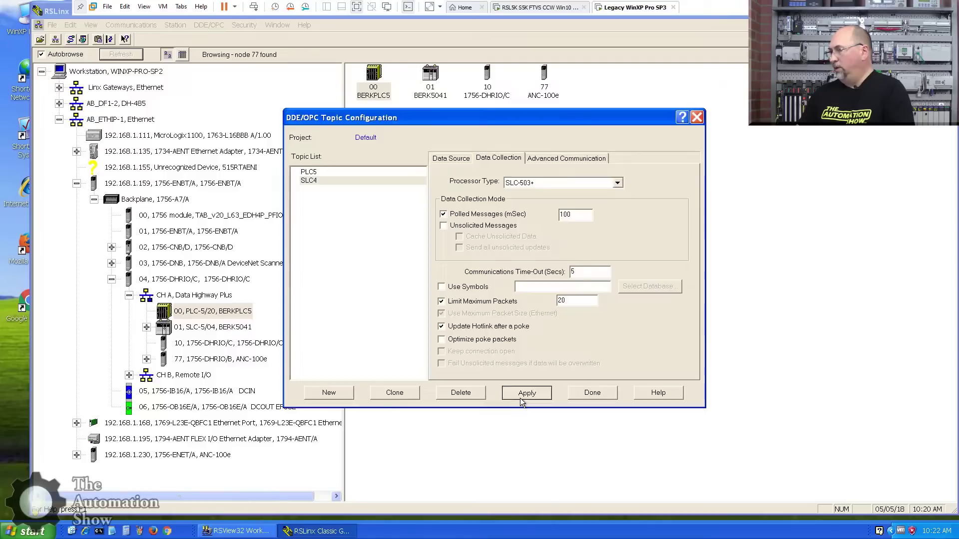
click(440, 276)
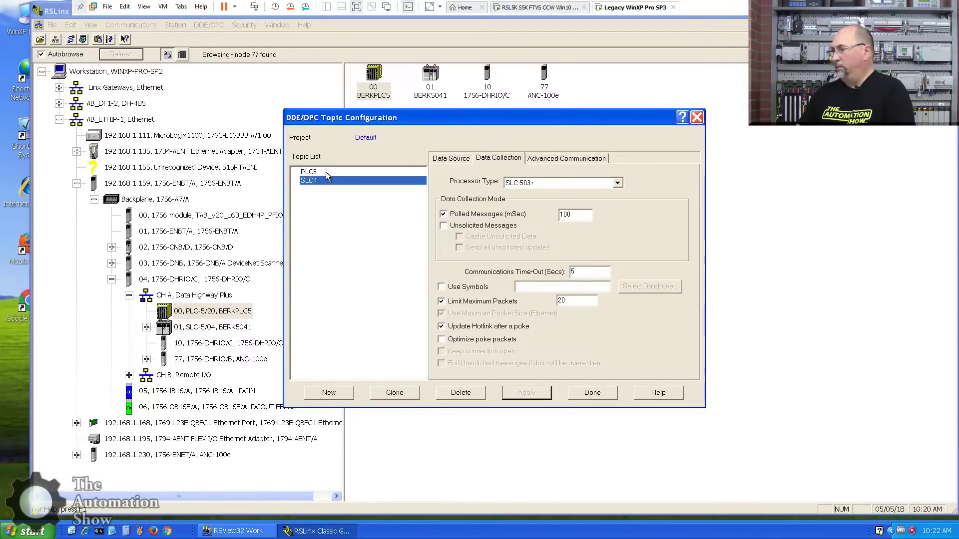
click(452, 159)
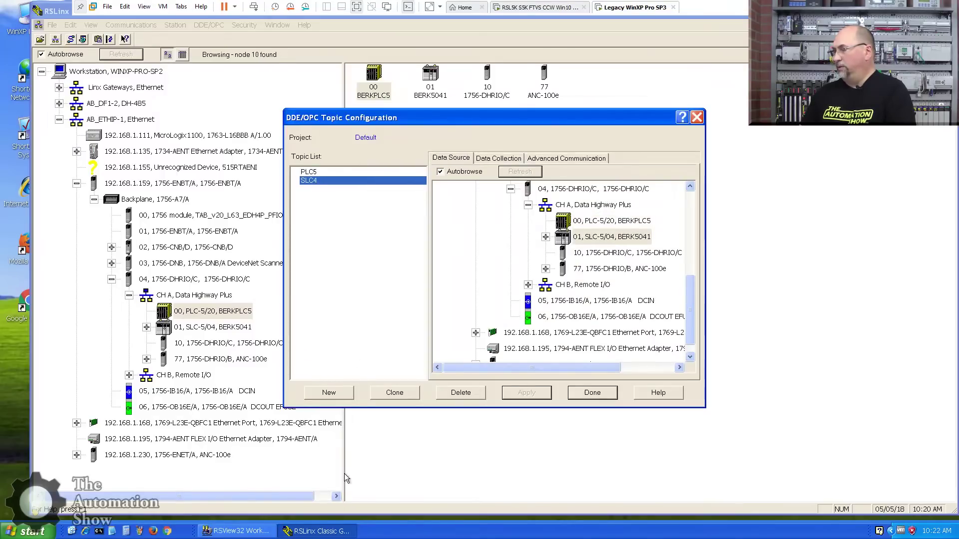
click(592, 393)
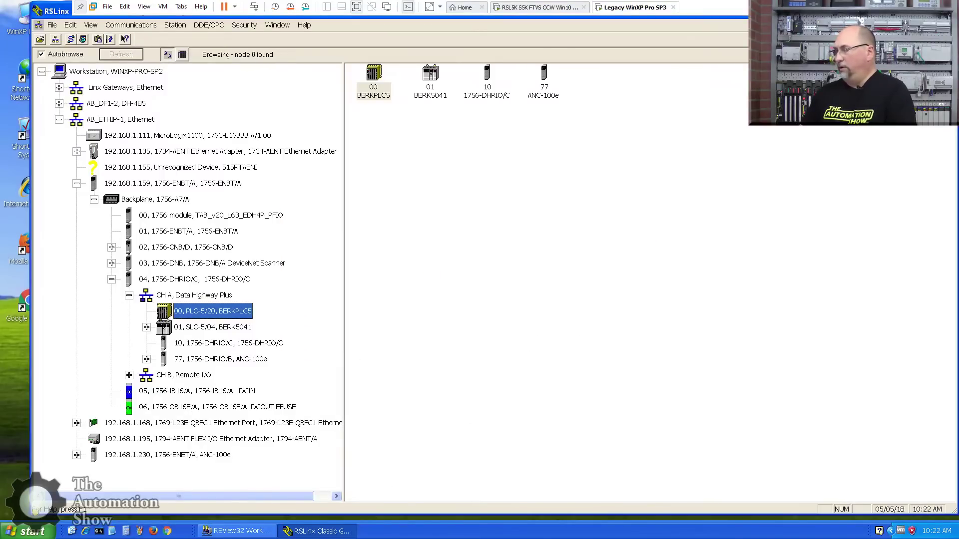
Create project TAB_RSV_DHP in My Documents and place its project window top-left at full height.
click(236, 531)
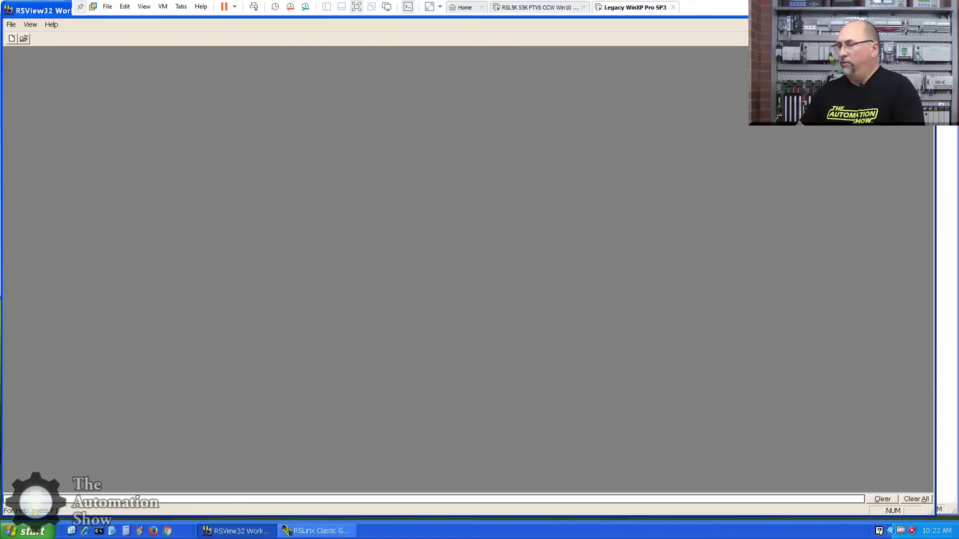
click(11, 25)
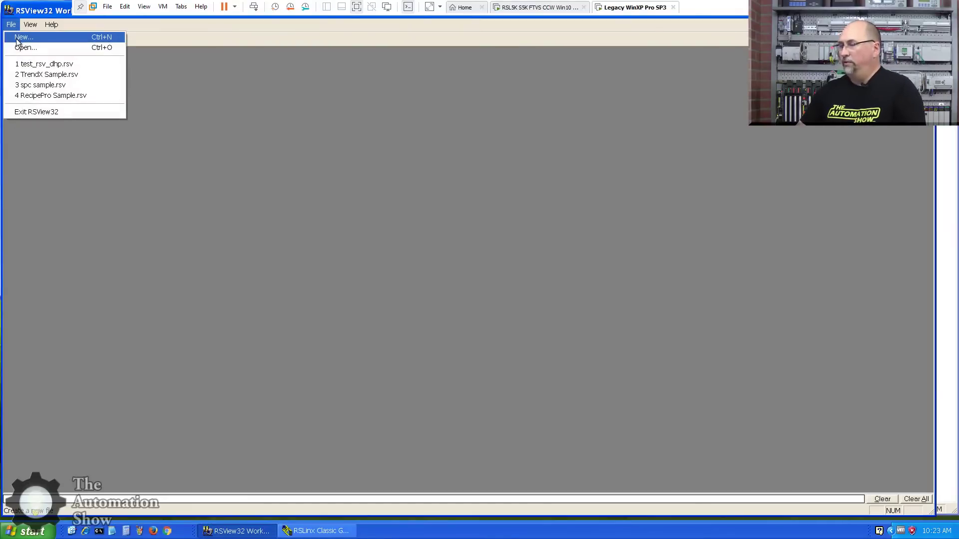
click(16, 40)
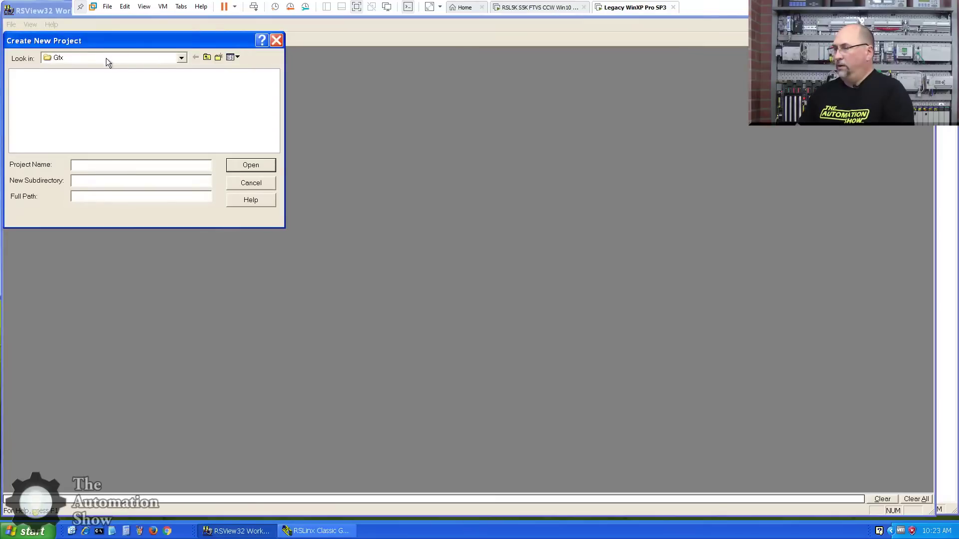
drag(134, 41, 356, 152)
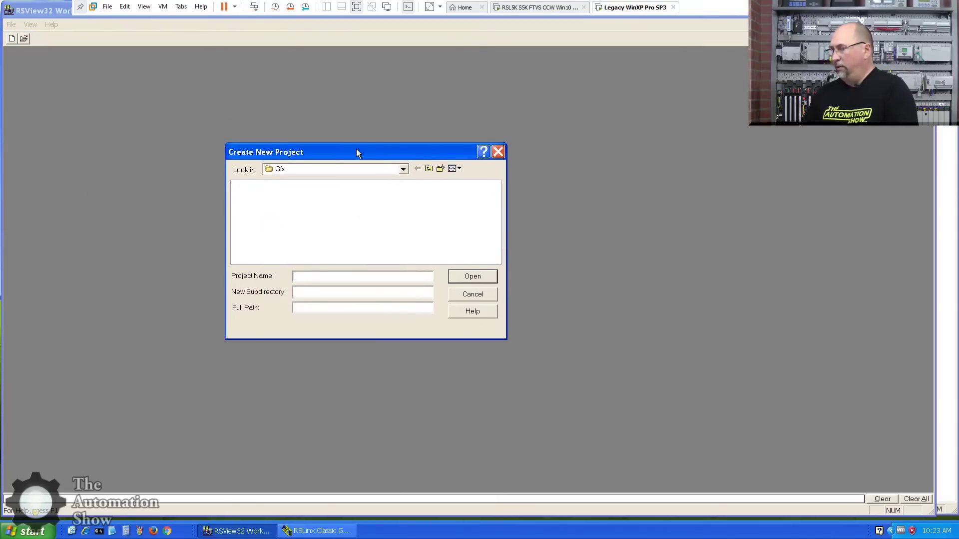
click(429, 169)
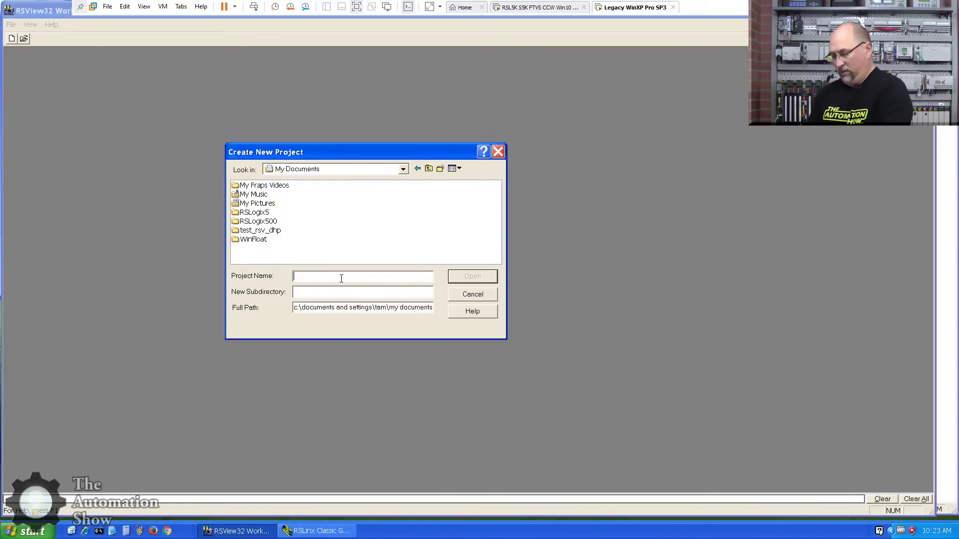
text(TAB_RSV_DHP)
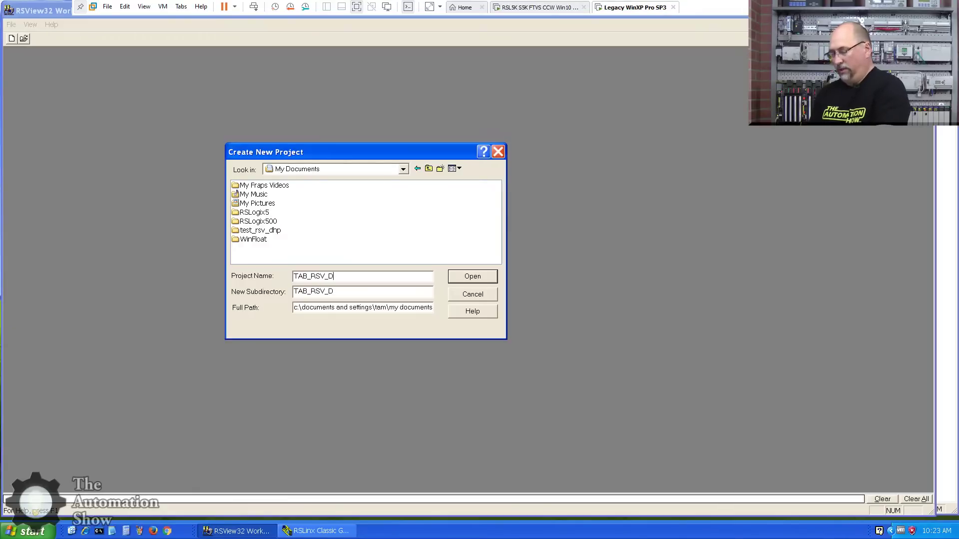
click(476, 278)
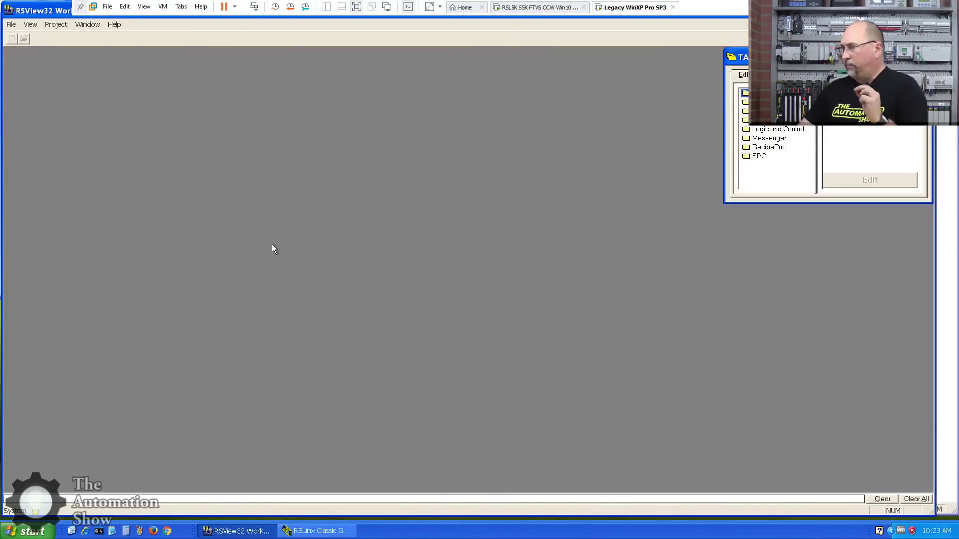
drag(775, 55, 58, 61)
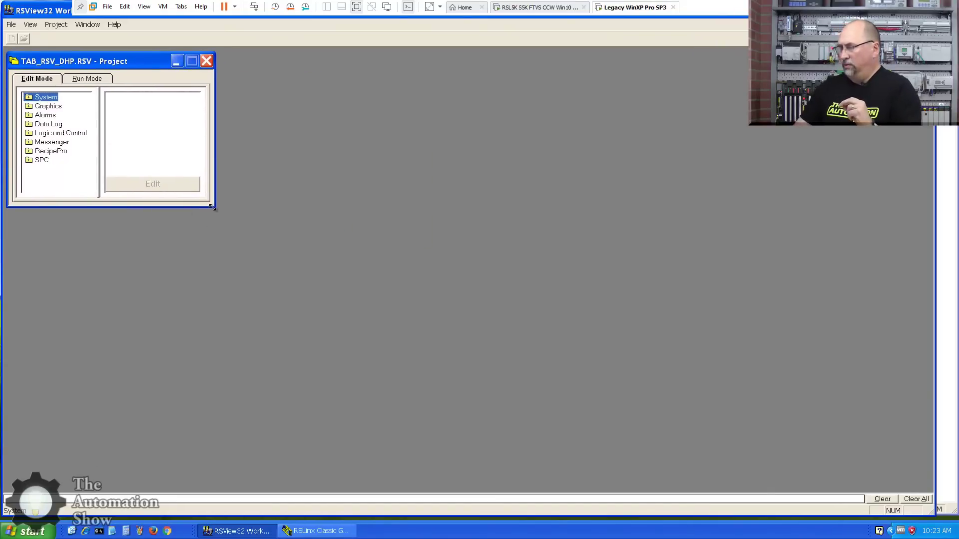
drag(212, 207, 215, 491)
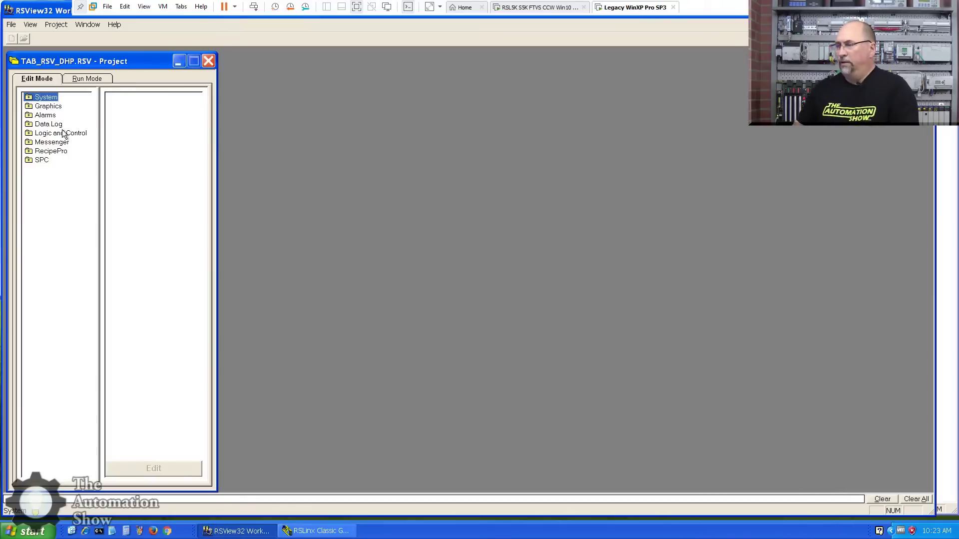
Expand System, open Channel settings, review the Network Type options, and cancel without changes.
click(29, 97)
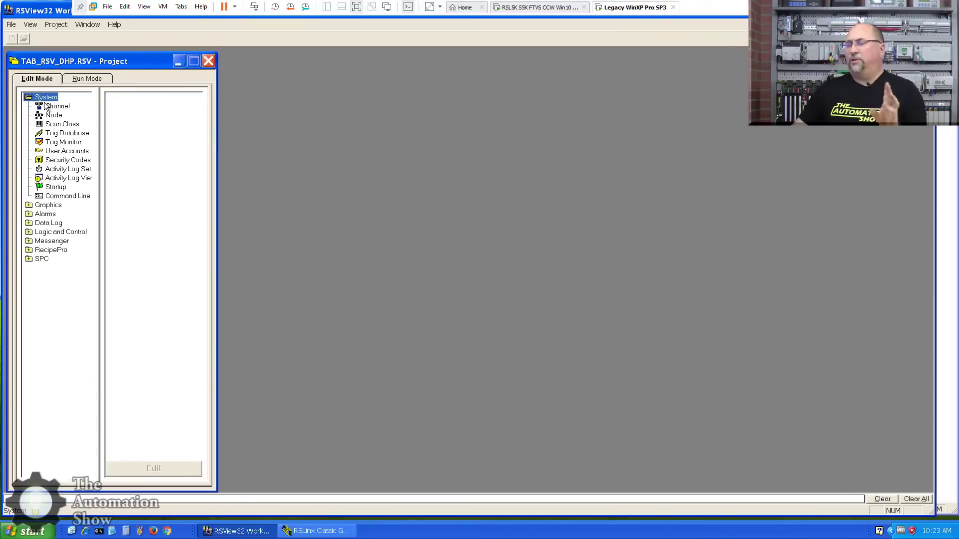
click(48, 106)
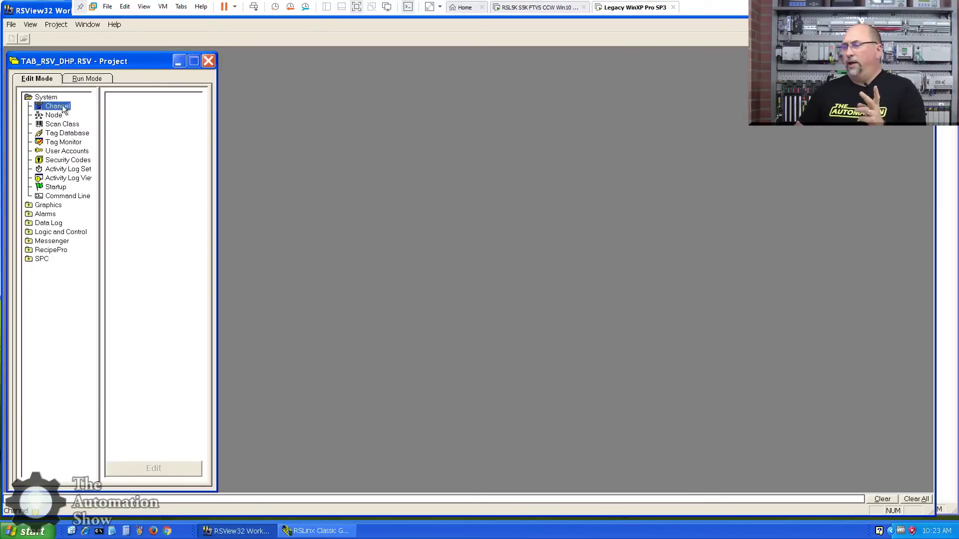
double_click(57, 106)
drag(355, 179, 277, 65)
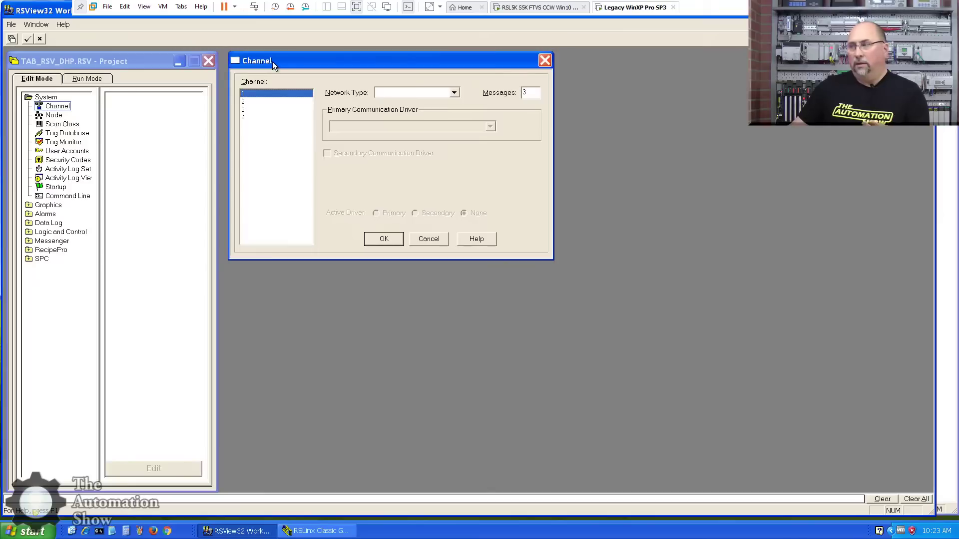
click(455, 93)
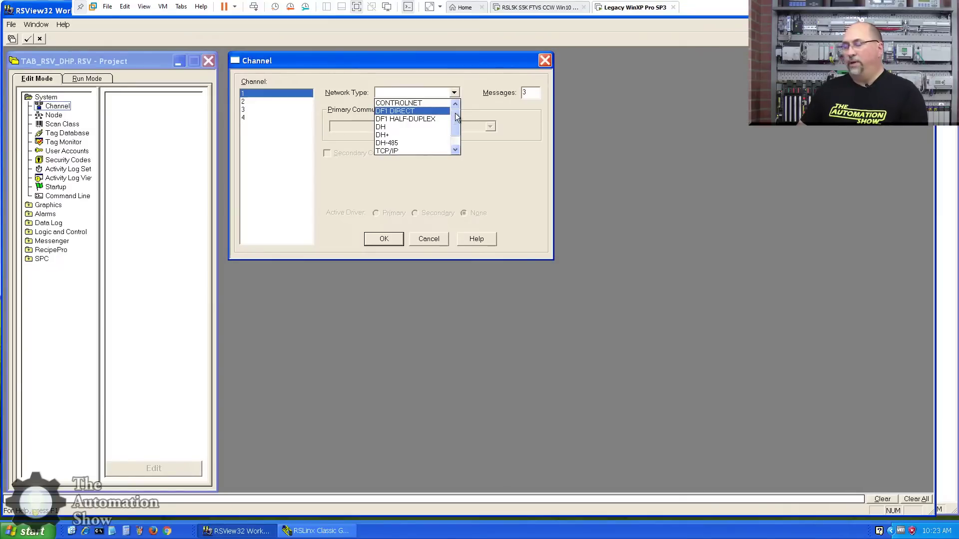
drag(456, 118, 457, 128)
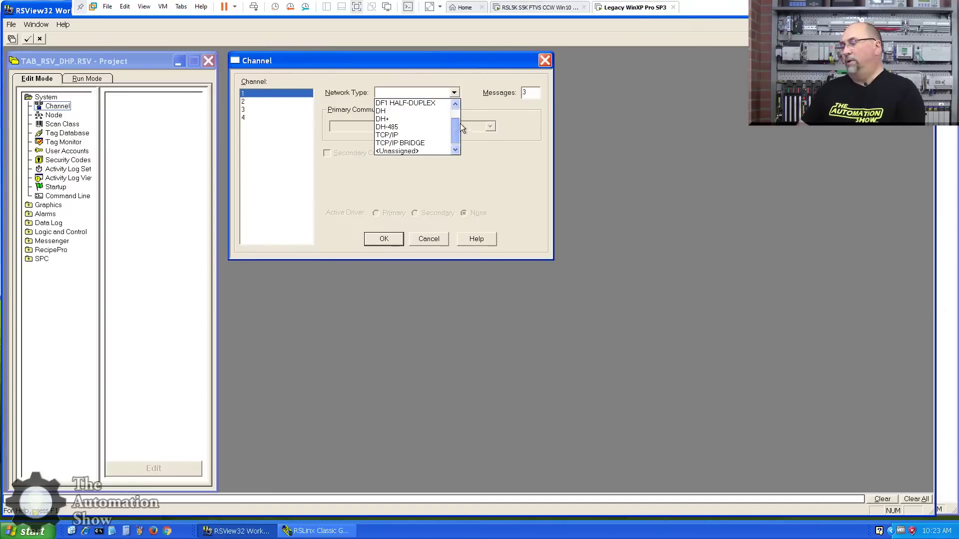
drag(460, 124, 462, 114)
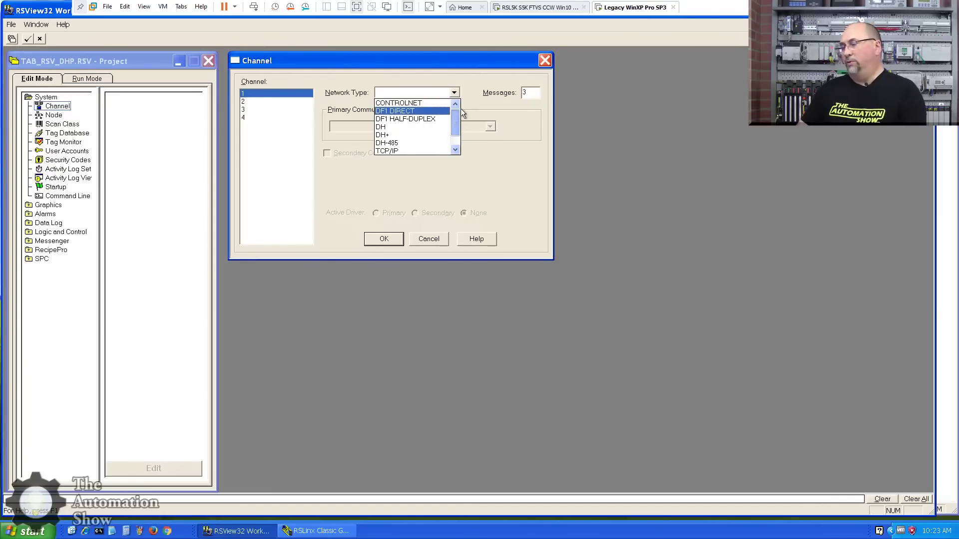
click(428, 241)
click(428, 241)
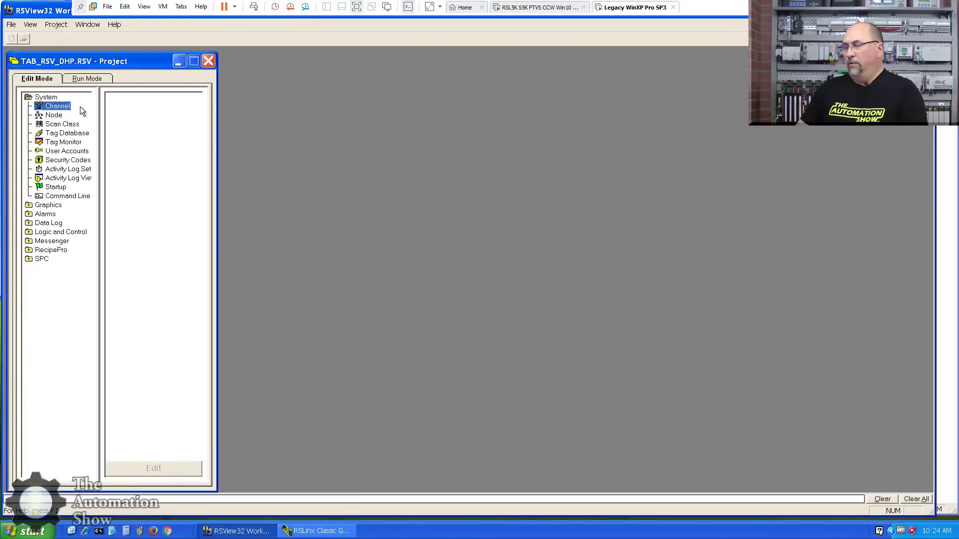
double_click(53, 115)
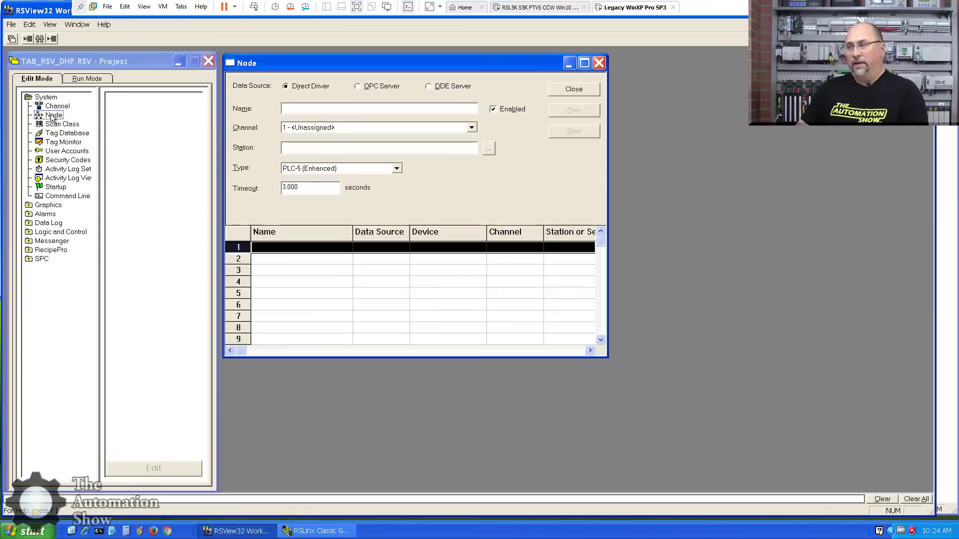
click(357, 86)
click(313, 109)
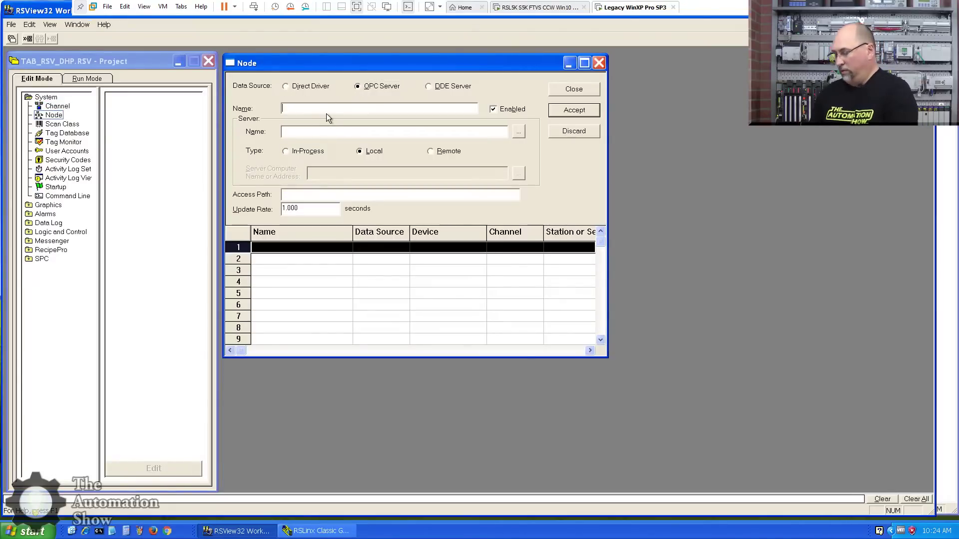
text(PLC52)
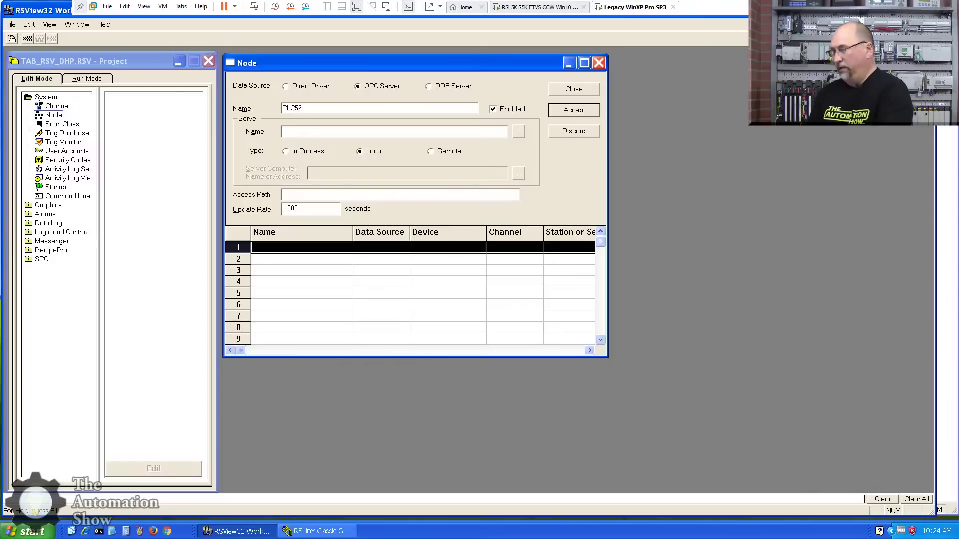
text(0)
click(519, 131)
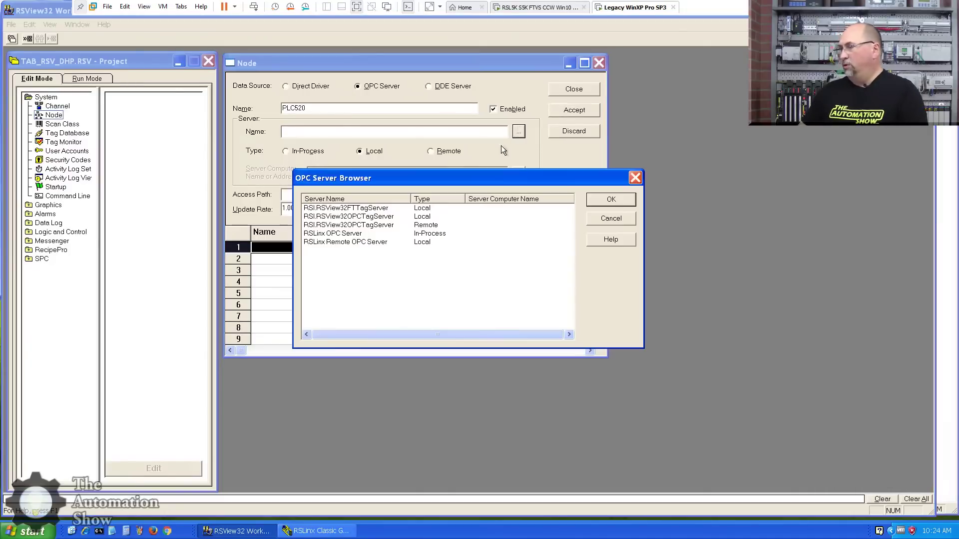
click(330, 233)
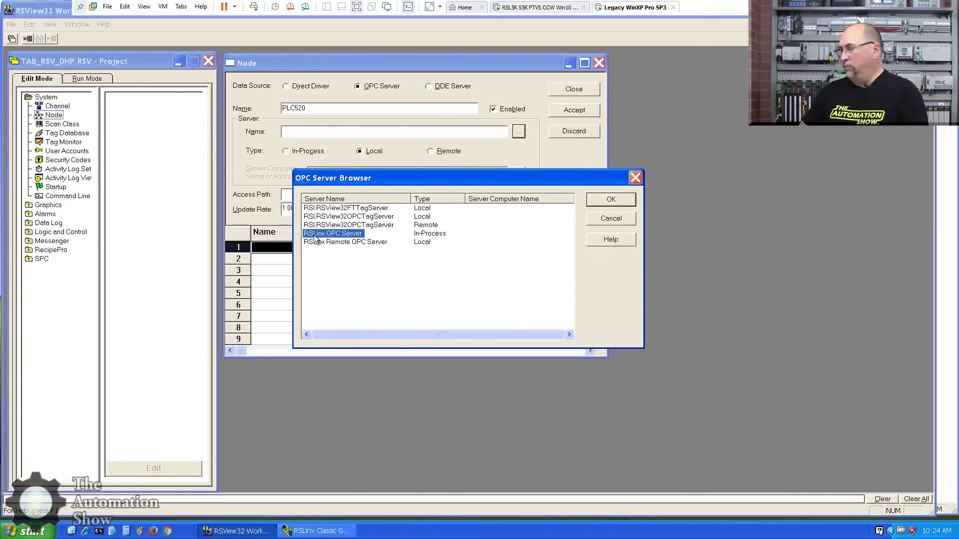
click(611, 200)
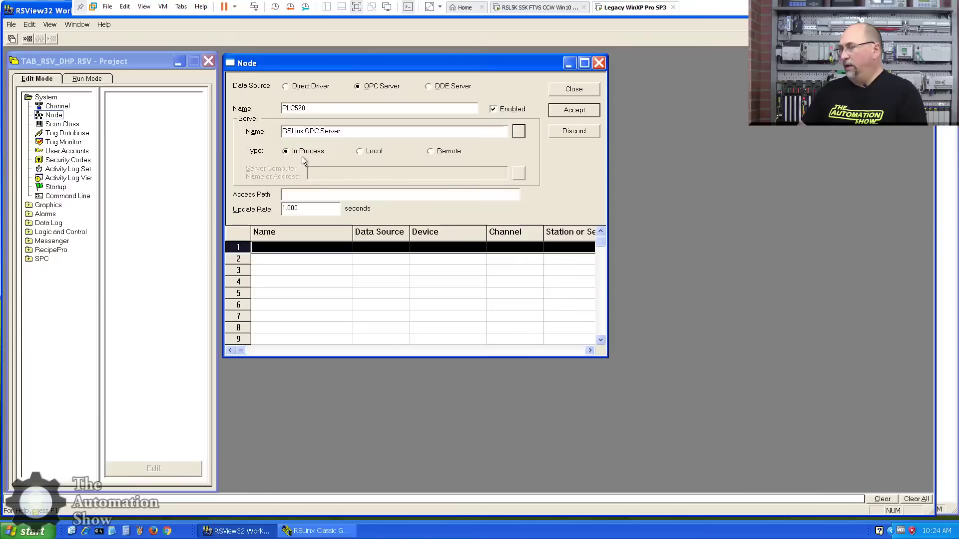
click(317, 200)
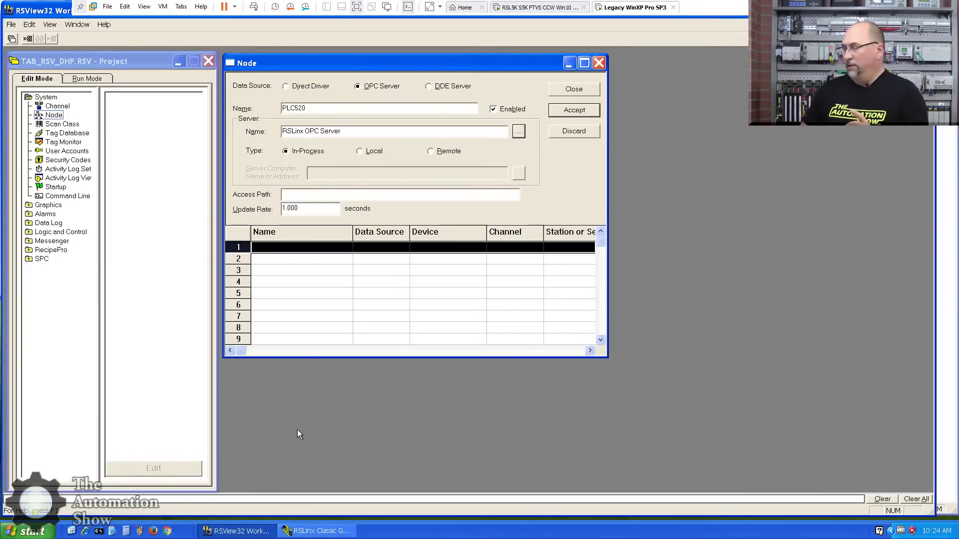
click(316, 530)
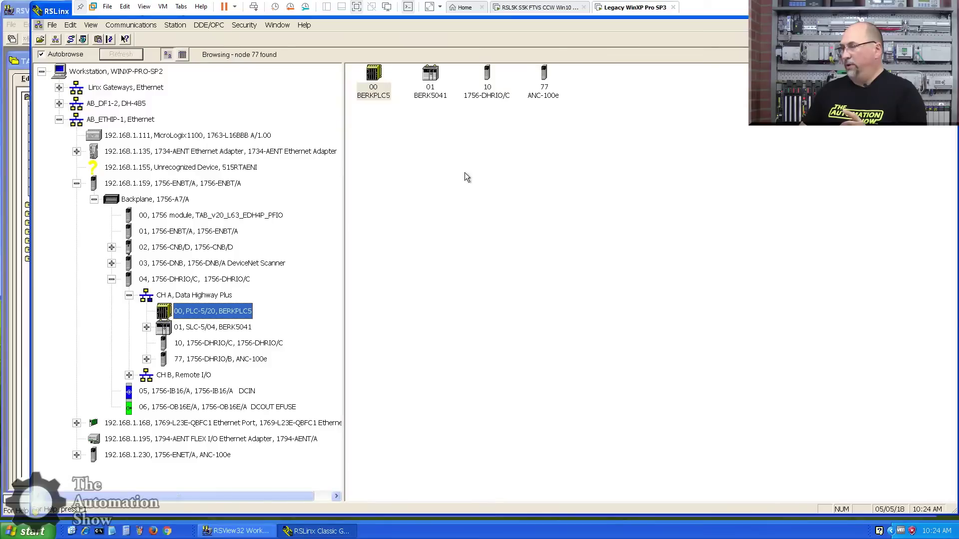
click(205, 25)
click(210, 33)
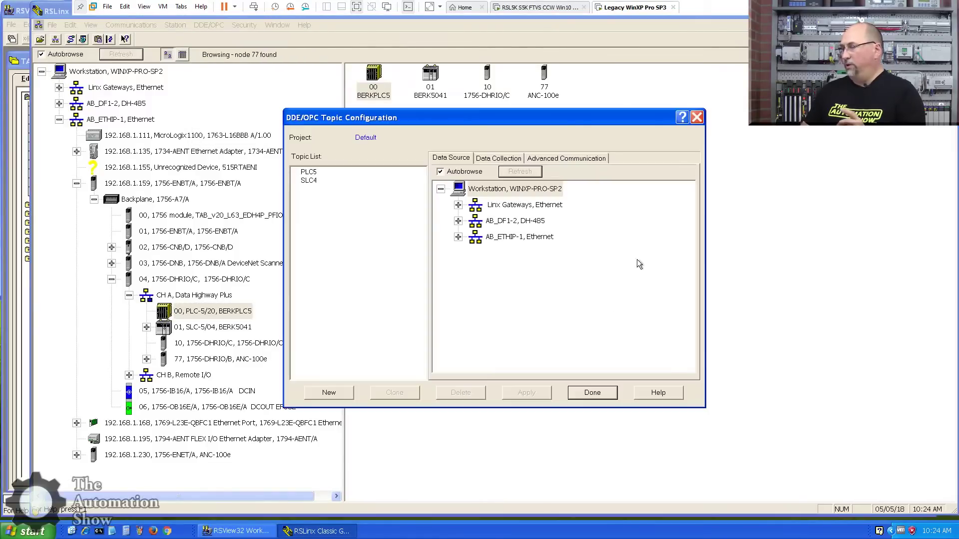
click(260, 530)
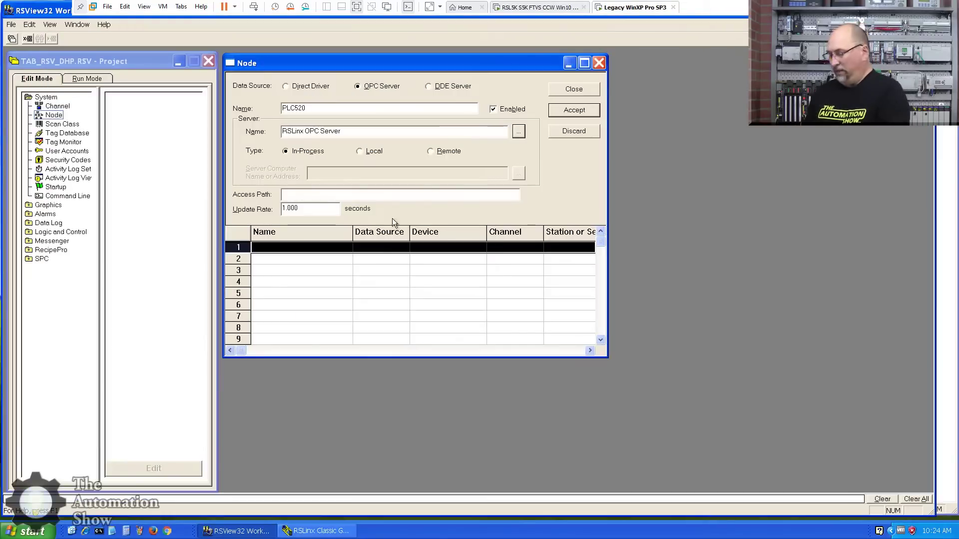
Give node PLC520 access path PLC5 and a 0.1 s update rate, and accept it.
click(300, 194)
text(PLC5)
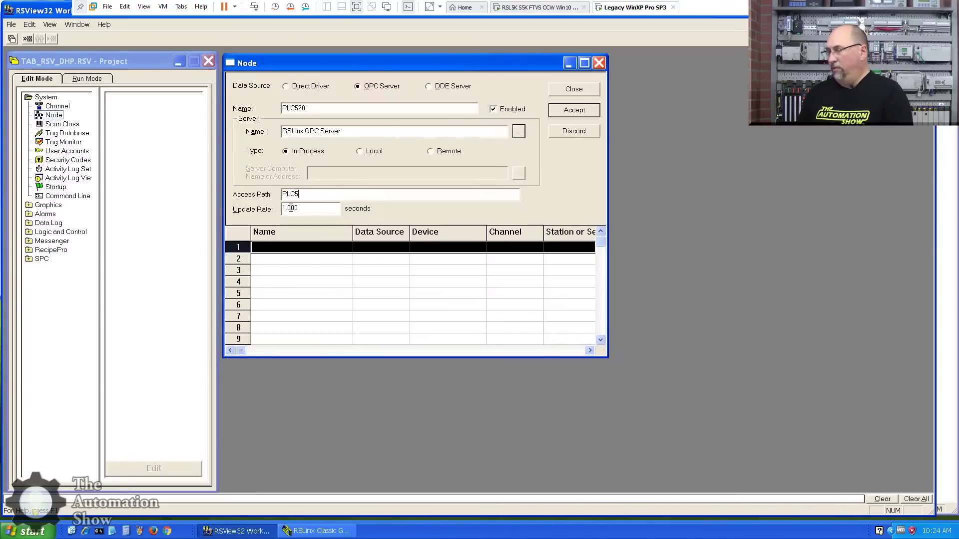
drag(291, 207, 282, 208)
key(BackSpace)
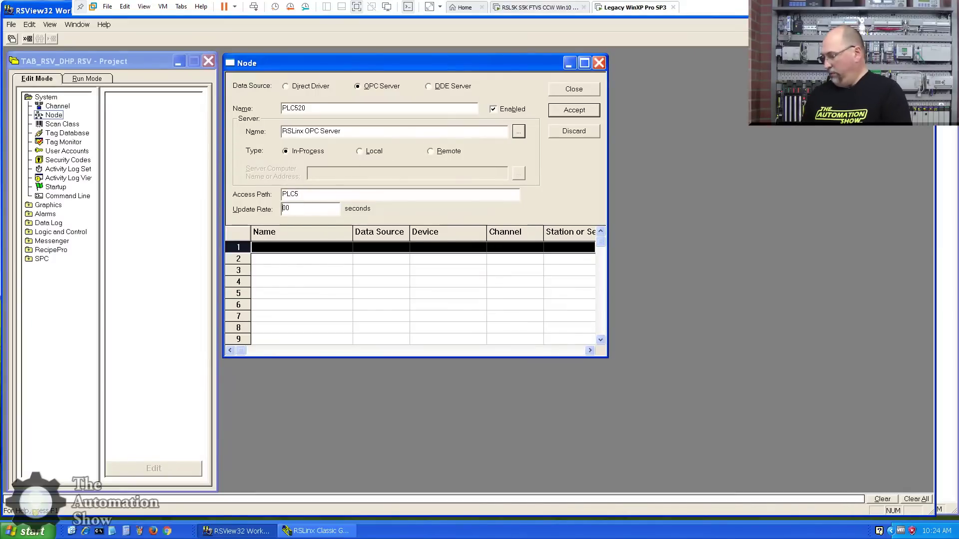
text(.1)
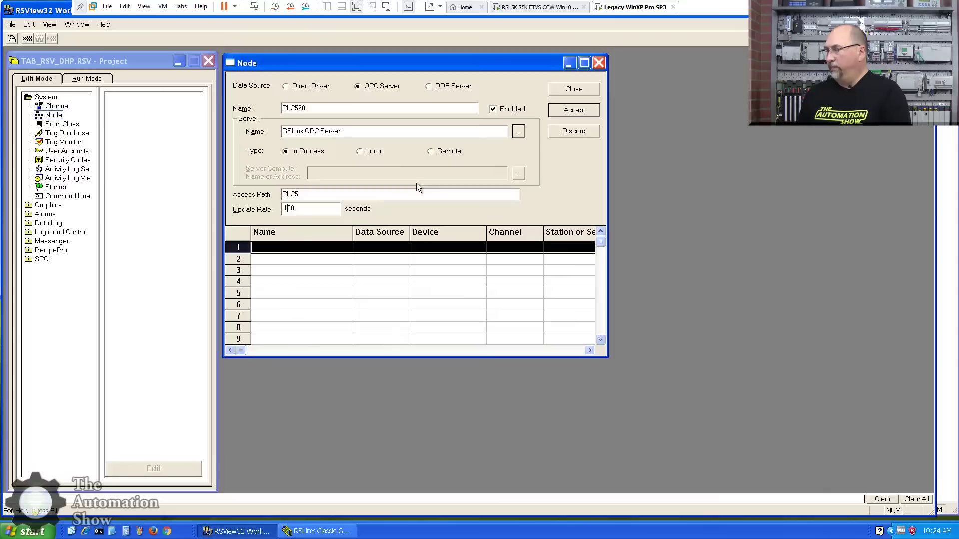
click(585, 111)
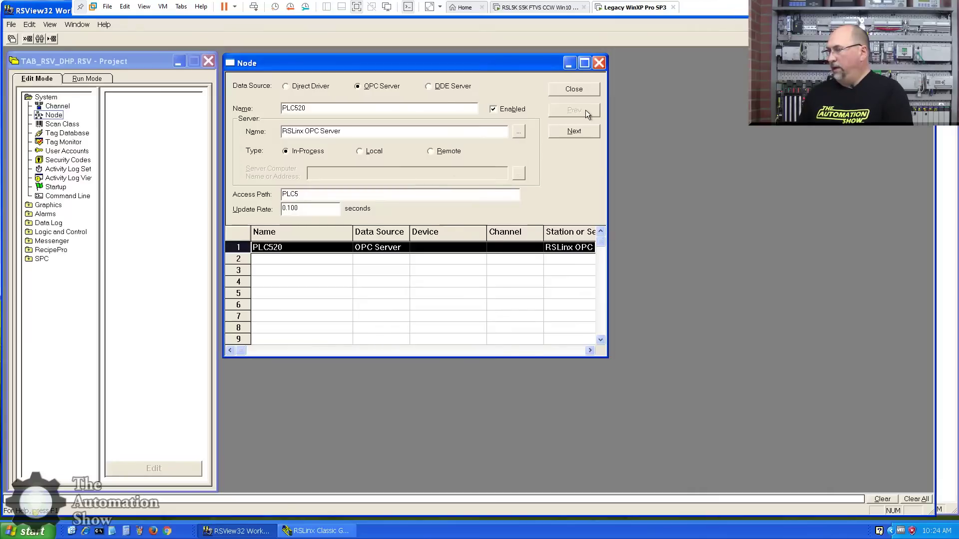
Add node SLC504 with access path SLC4, accept it, and close the node editor.
click(39, 39)
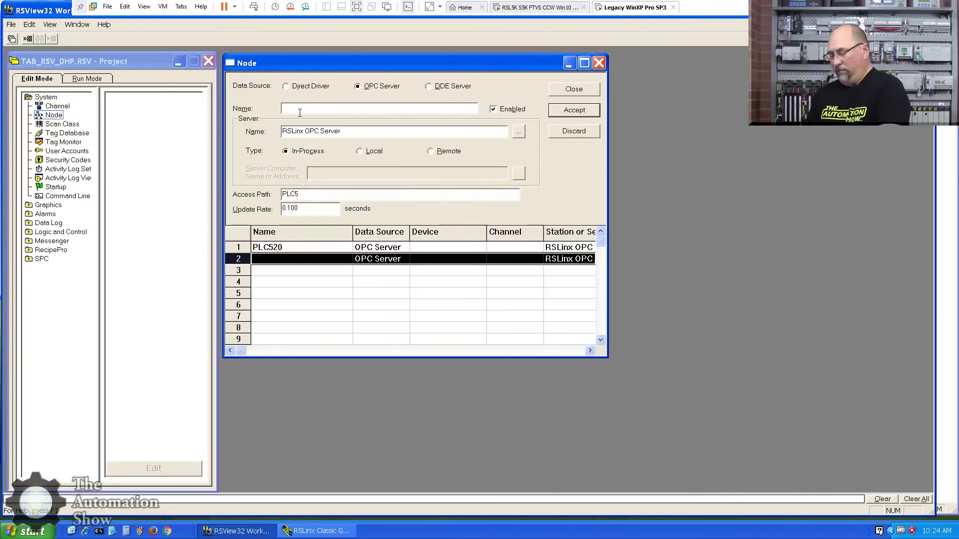
text(SLC)
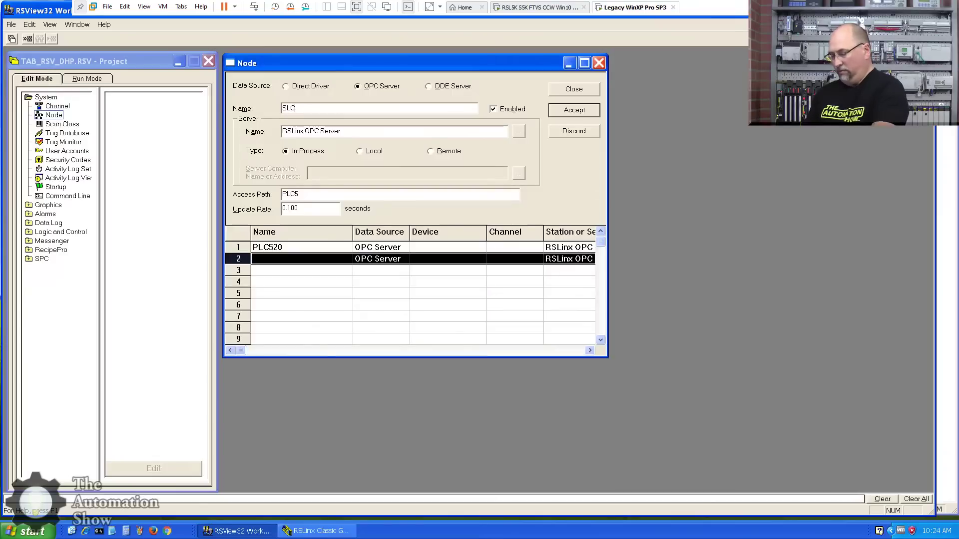
text(504)
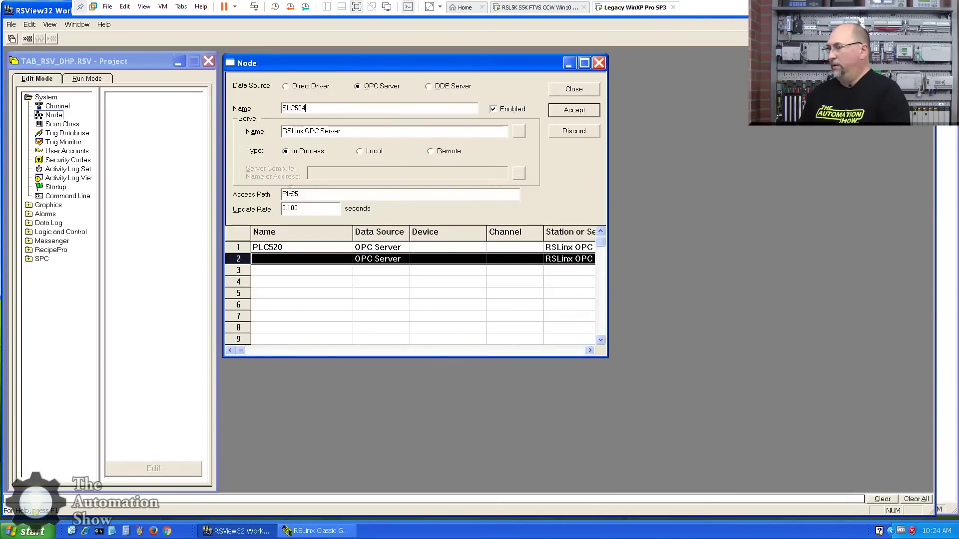
double_click(290, 194)
text(SLC4)
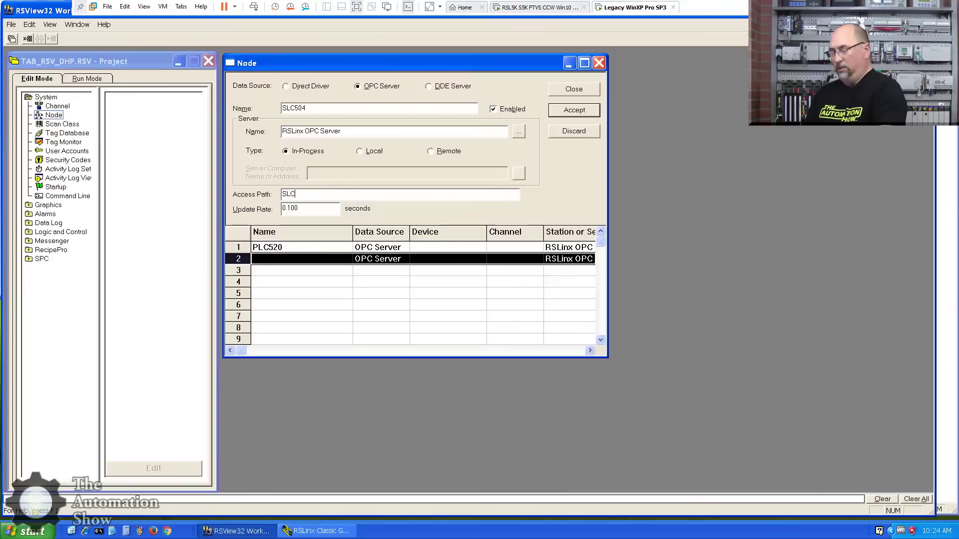
click(587, 109)
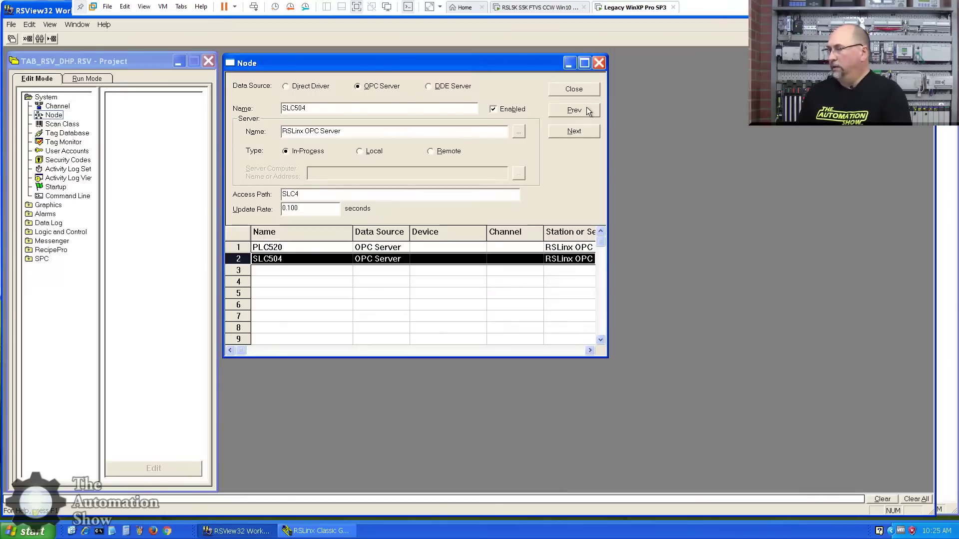
click(568, 90)
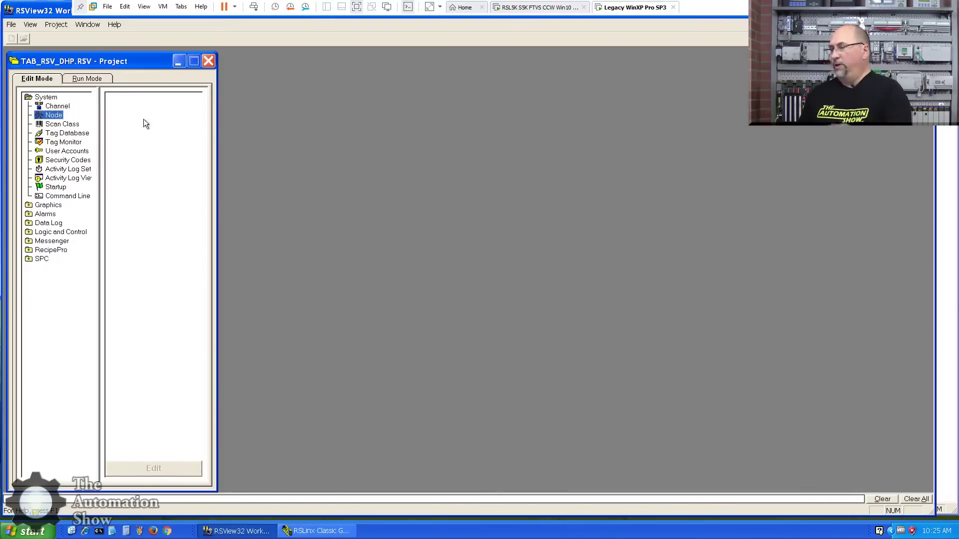
Open the Tag Database and enlarge its window beside the project window.
double_click(63, 134)
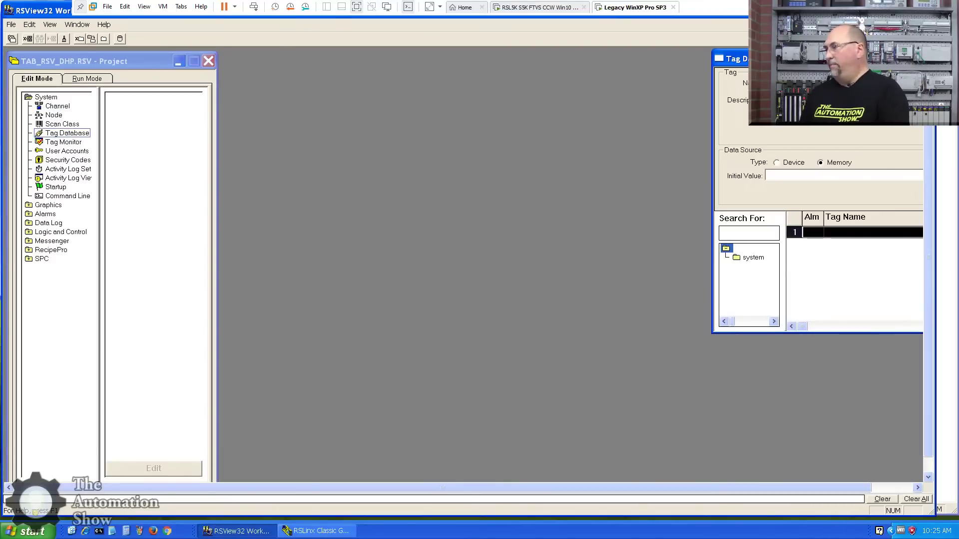
drag(831, 59, 344, 59)
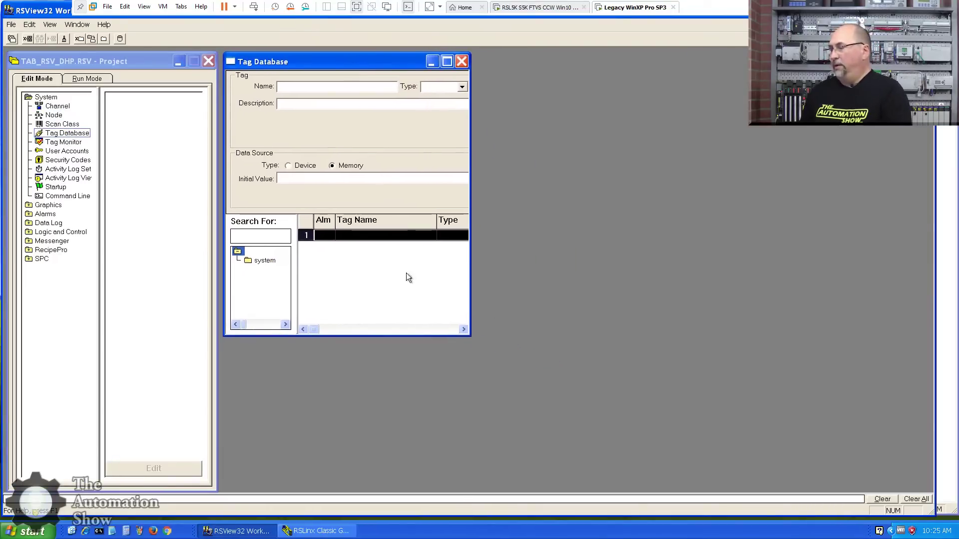
drag(469, 336, 873, 490)
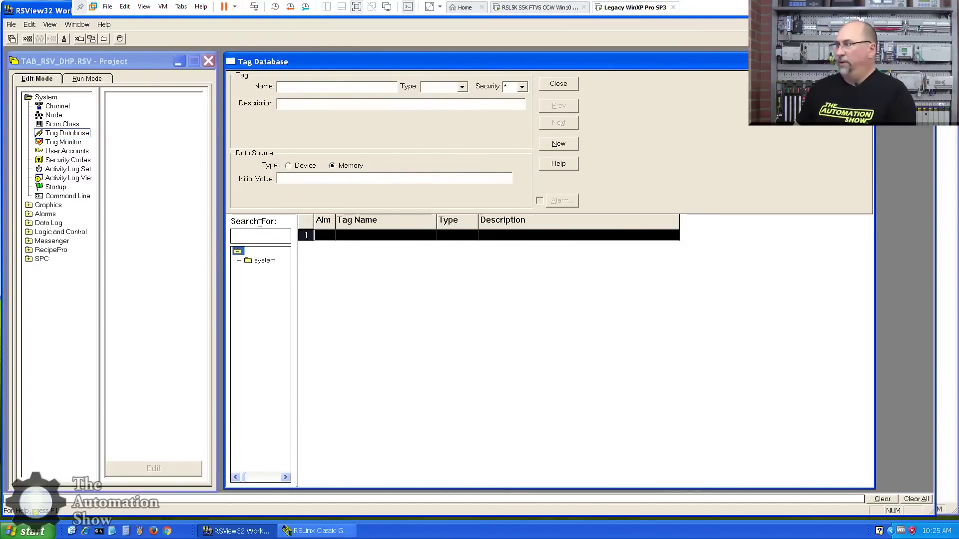
Create two tag folders, PLC5 and SLC4, in the tag database.
click(104, 39)
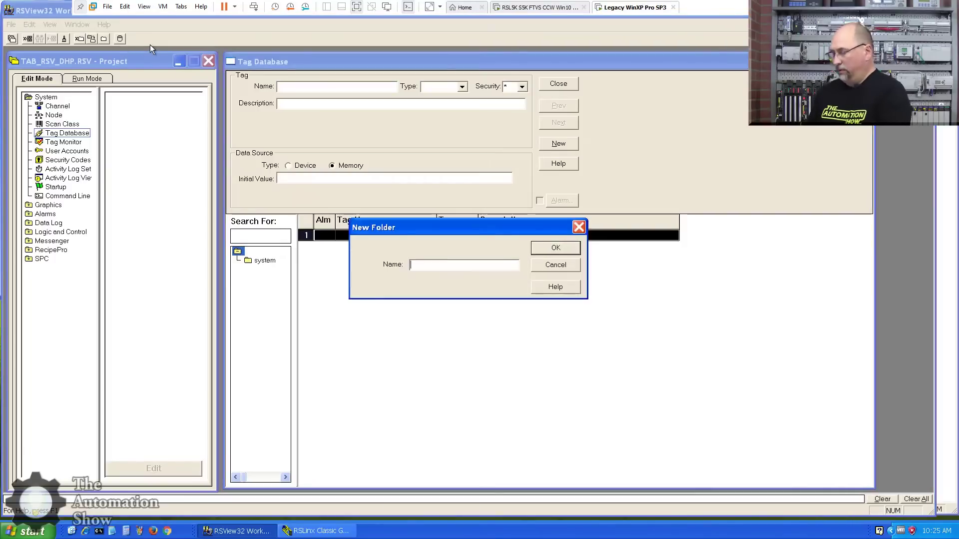
text(PLC5)
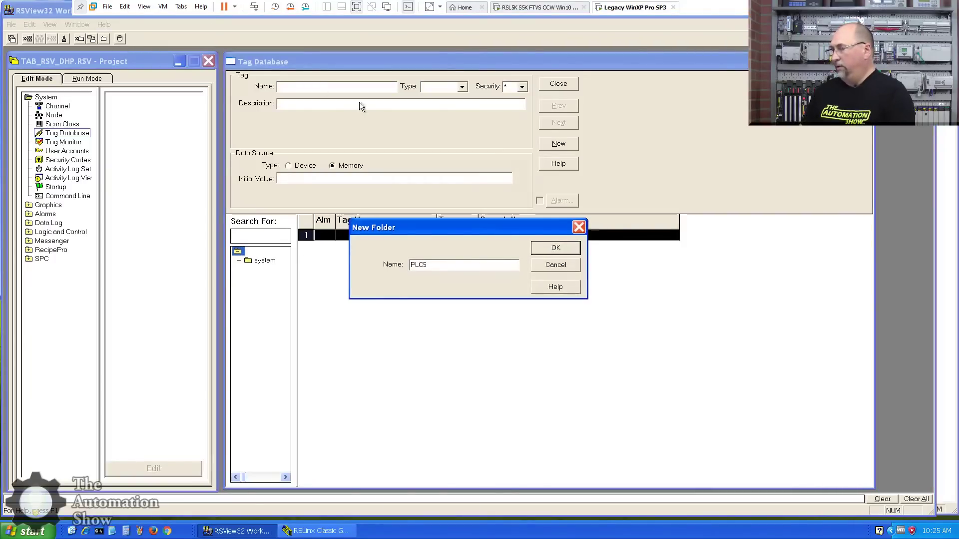
click(559, 250)
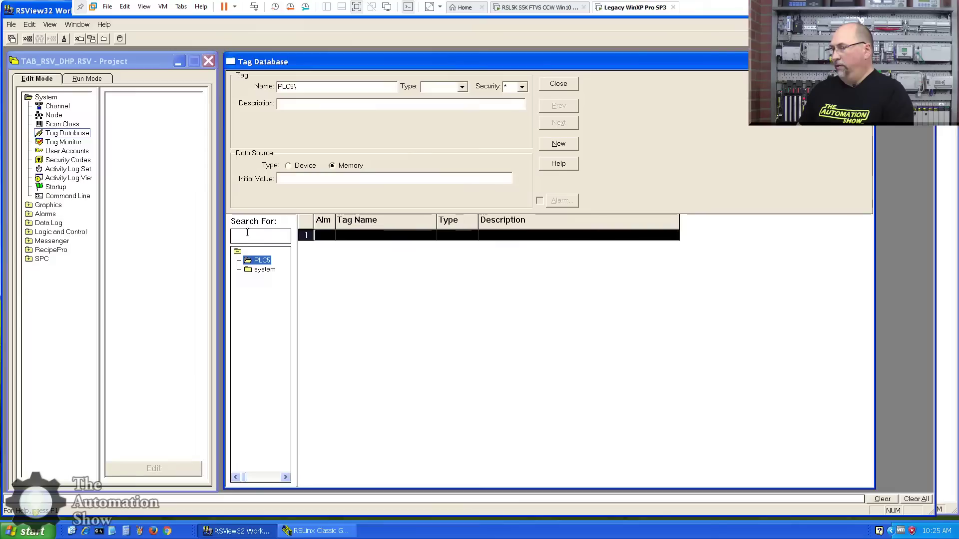
click(237, 251)
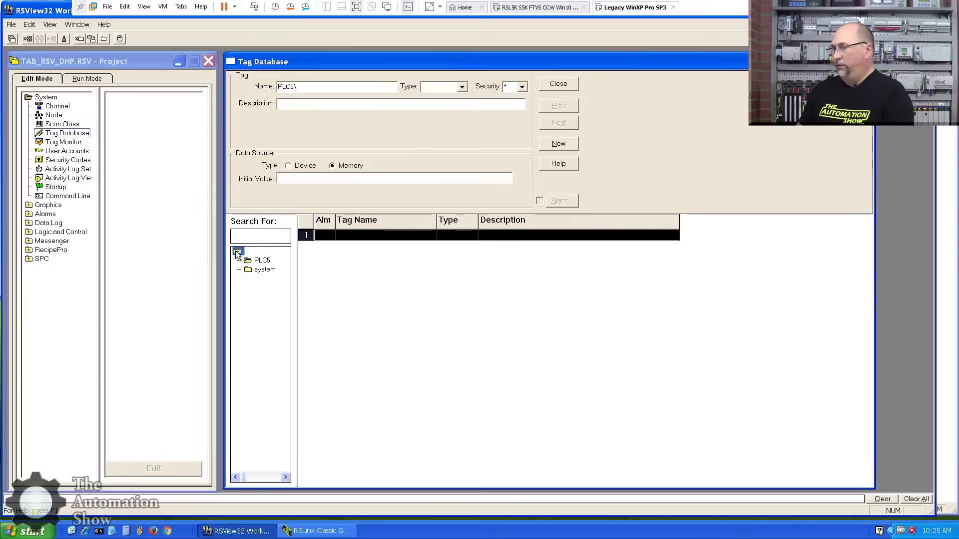
click(104, 39)
text(S)
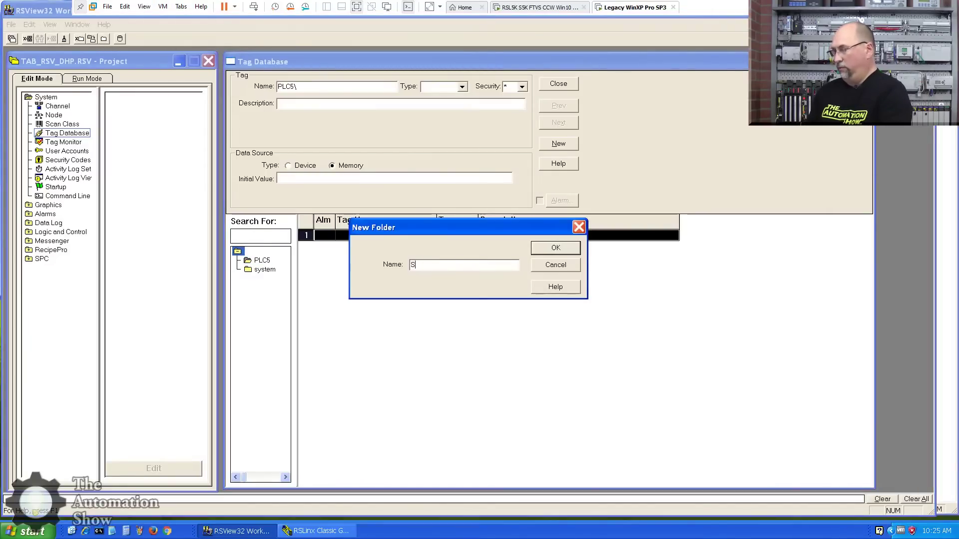
text(KC4)
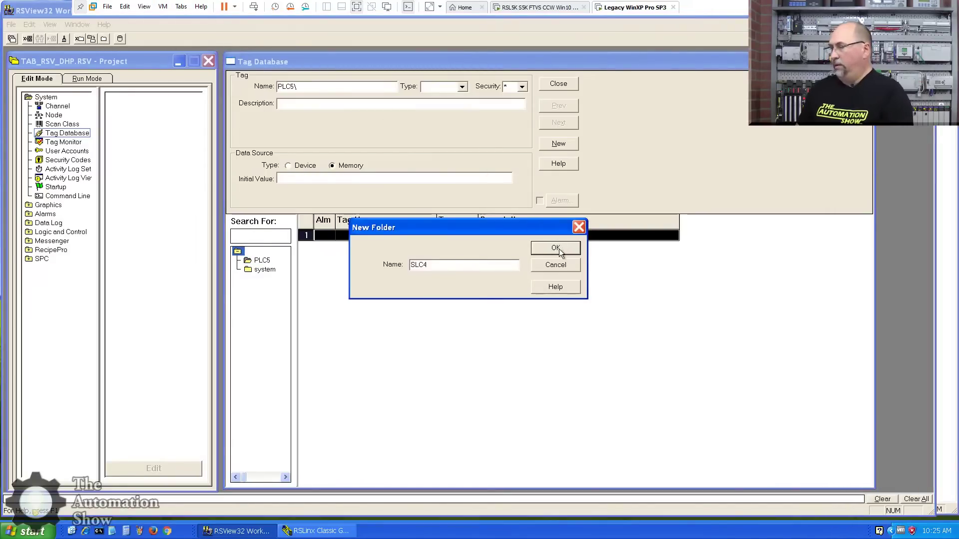
click(555, 249)
click(261, 260)
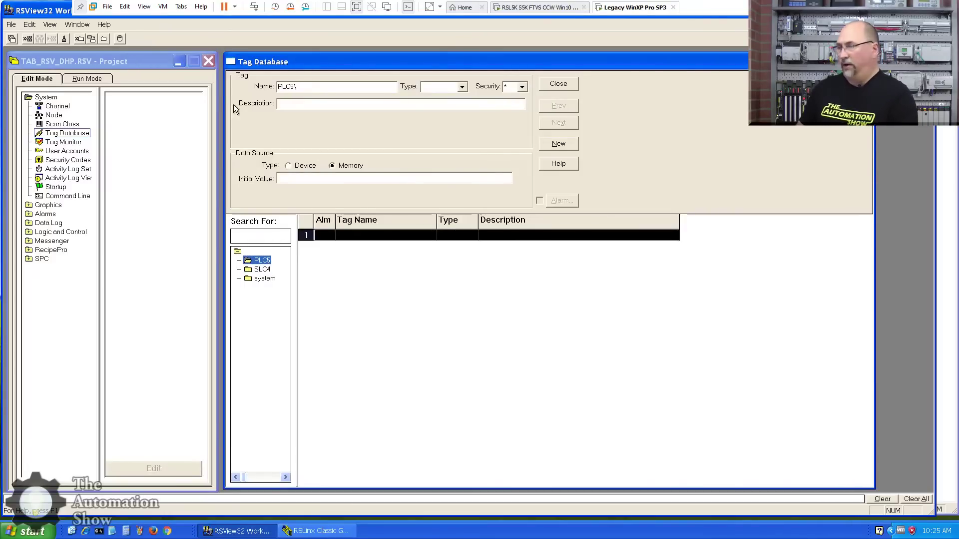
In the PLC Database Browser, choose node PLC520 and load its RSLogix5 .rsp project file.
click(119, 40)
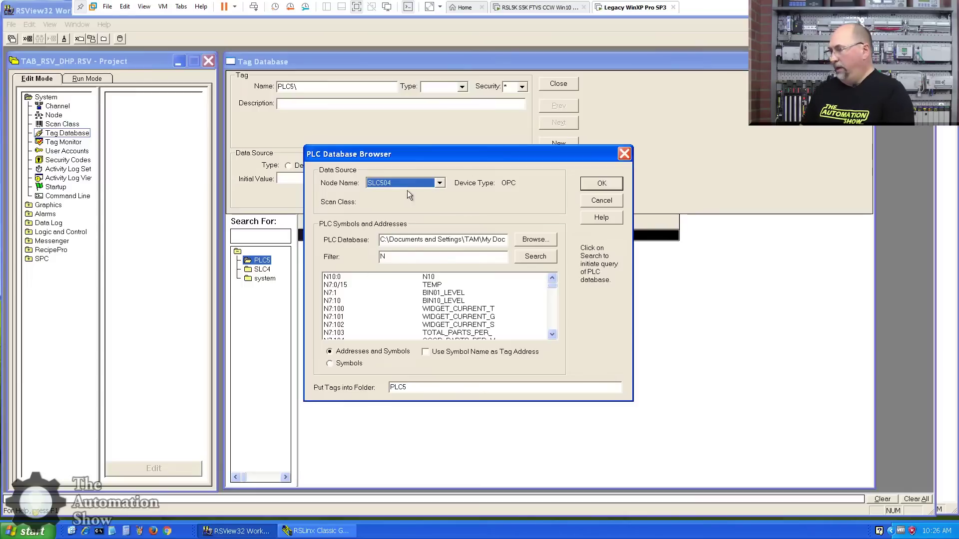
click(412, 181)
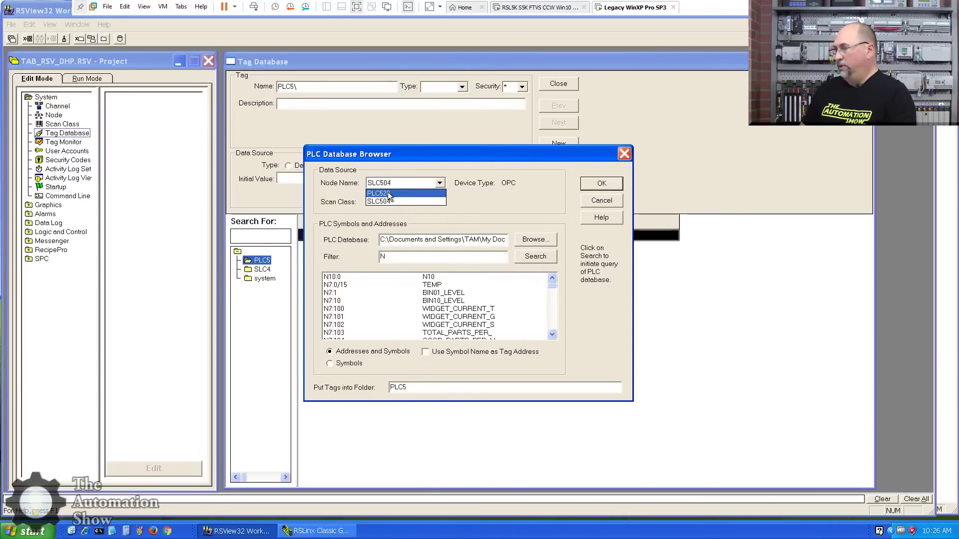
click(389, 194)
click(536, 243)
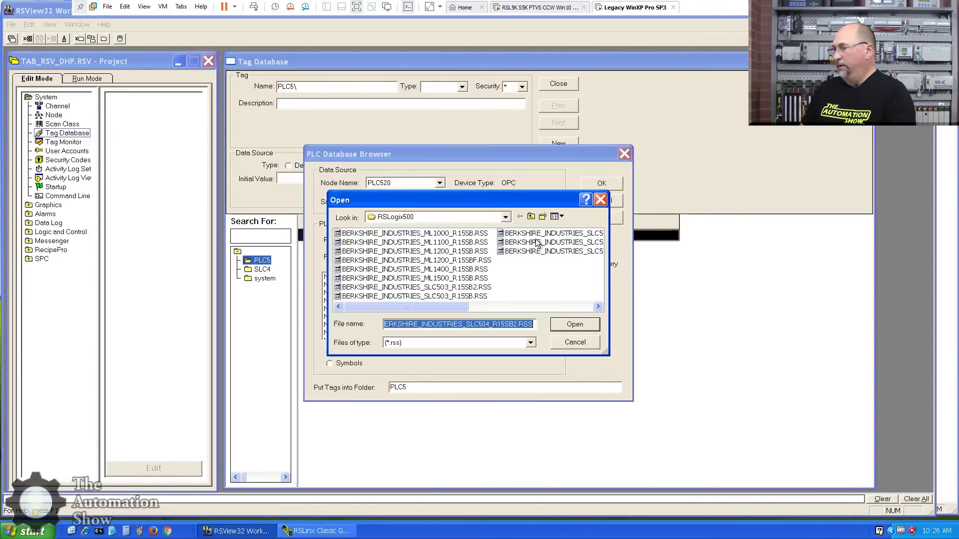
click(532, 217)
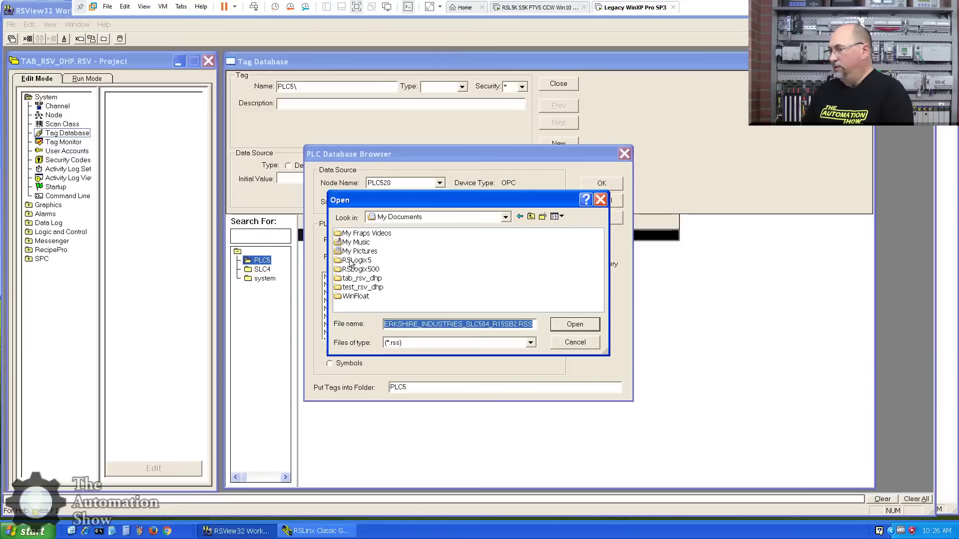
double_click(355, 261)
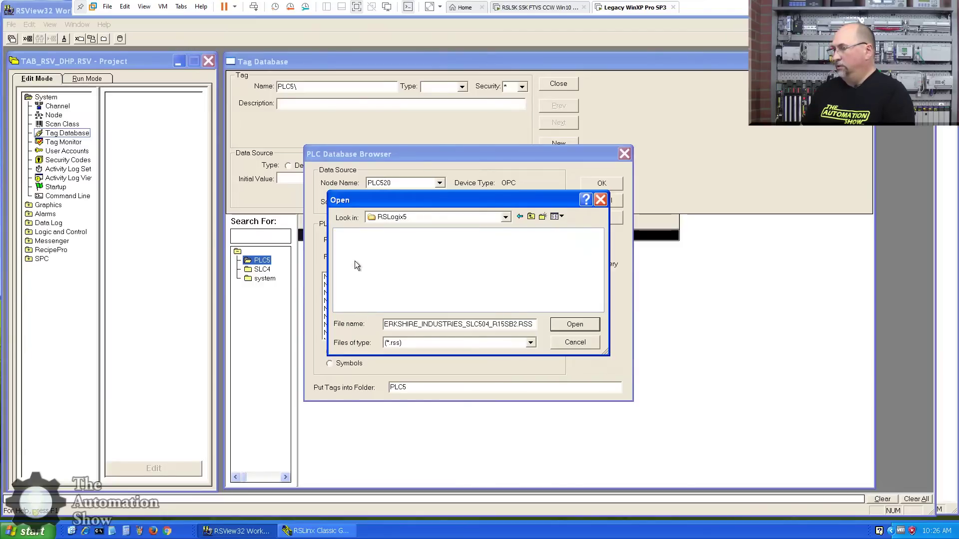
click(516, 342)
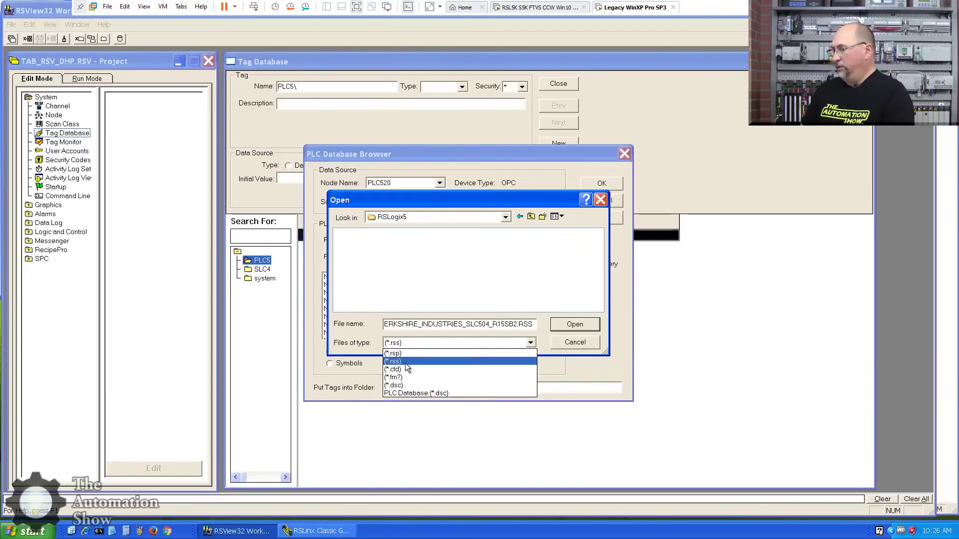
click(433, 365)
double_click(449, 233)
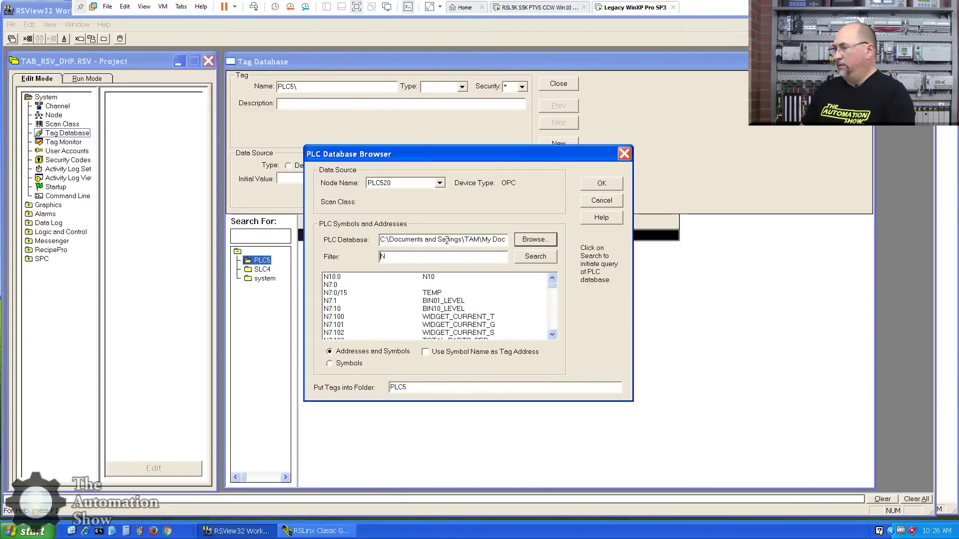
Filter addresses on N, select N7:50–N7:99, and import them into the PLC5 folder.
key(BackSpace)
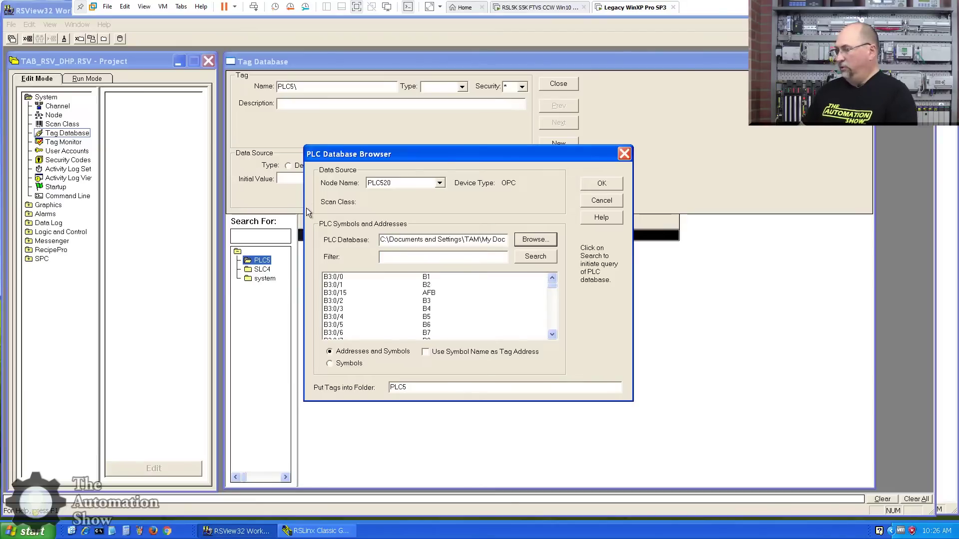
text(N)
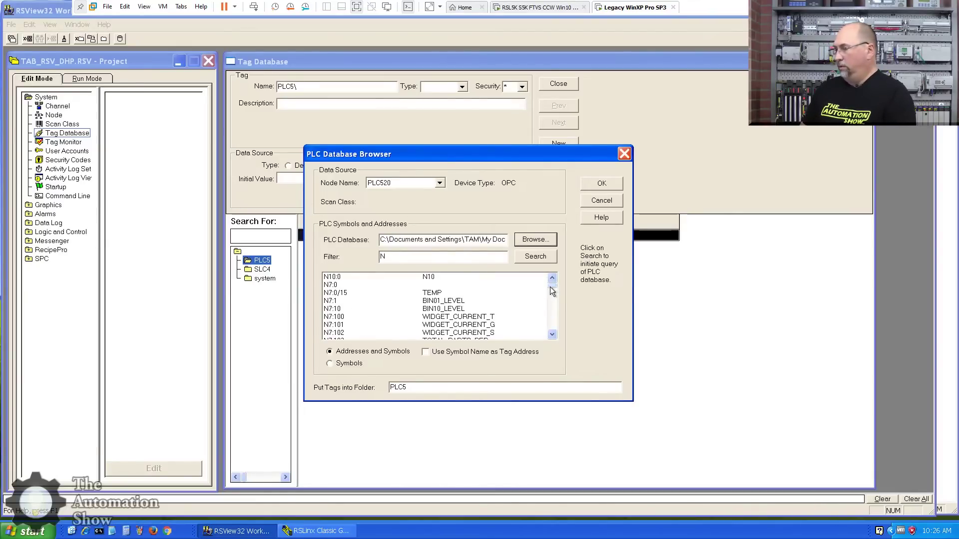
drag(550, 287, 547, 311)
drag(329, 299, 339, 403)
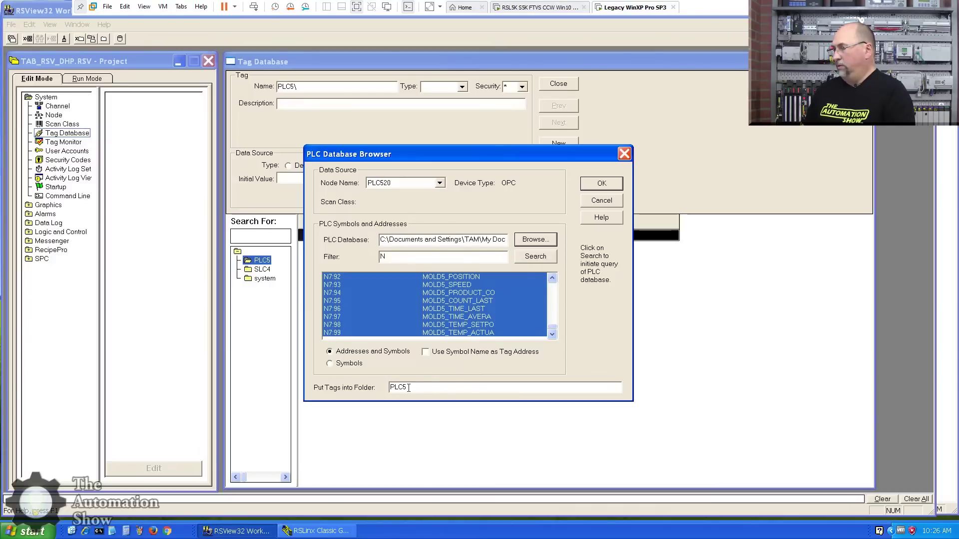
click(612, 182)
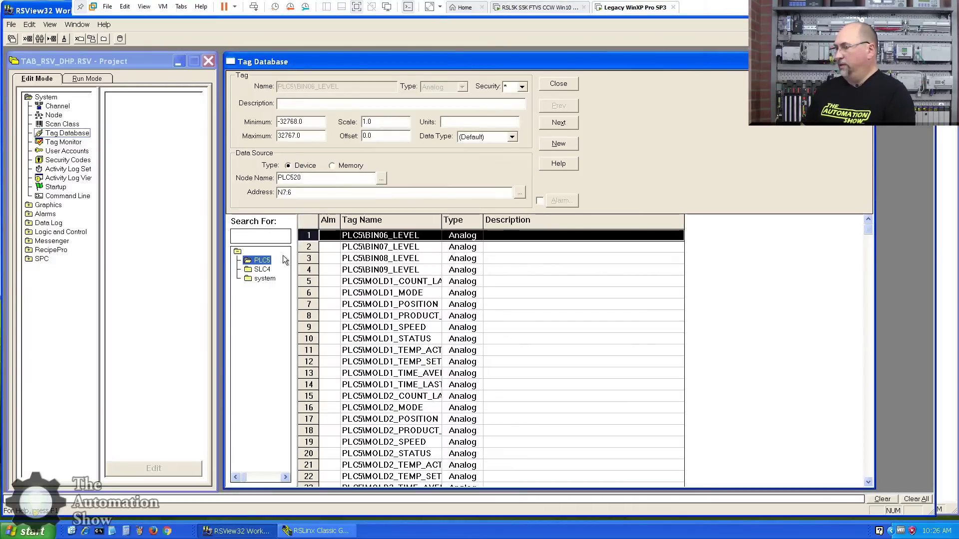
With the SLC4 folder selected, choose node SLC504 and load its RSLogix500 project file.
click(263, 270)
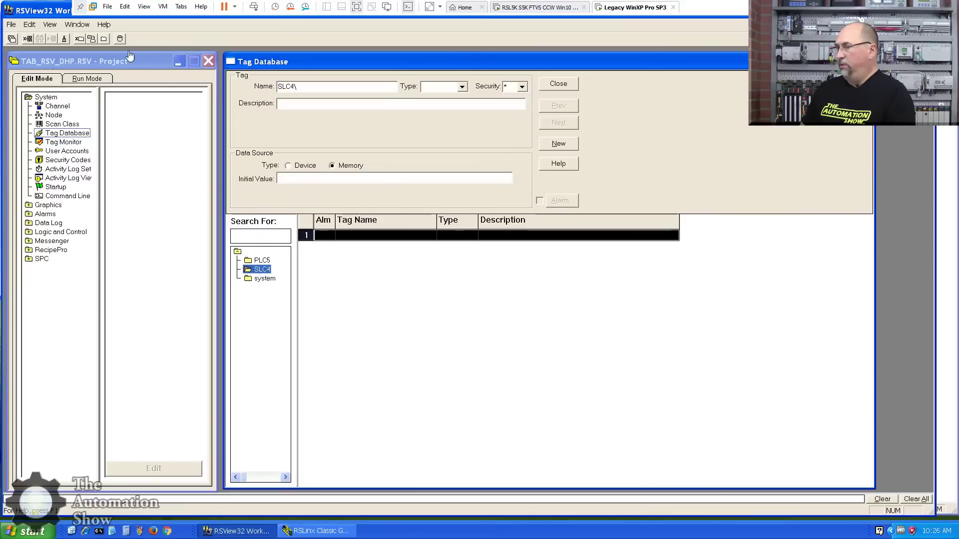
click(120, 39)
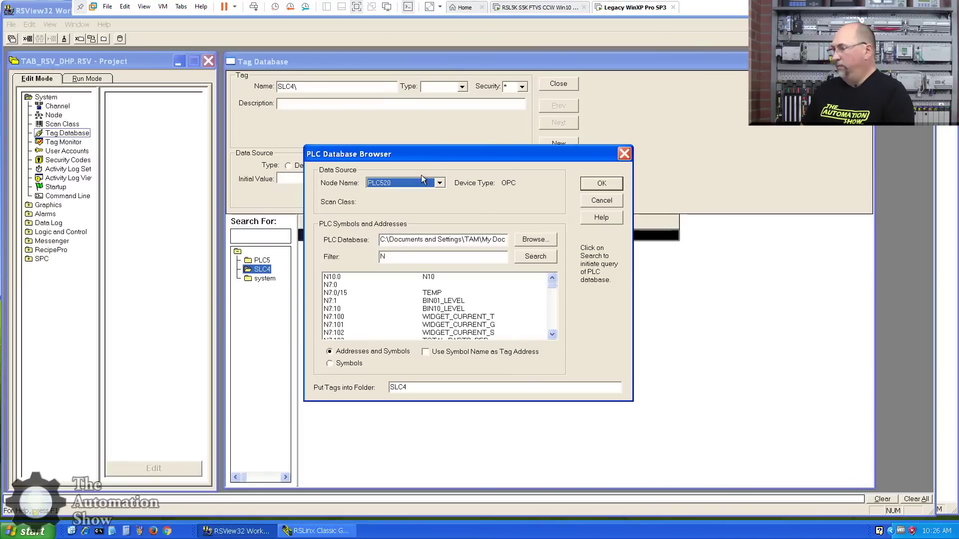
click(415, 181)
click(401, 199)
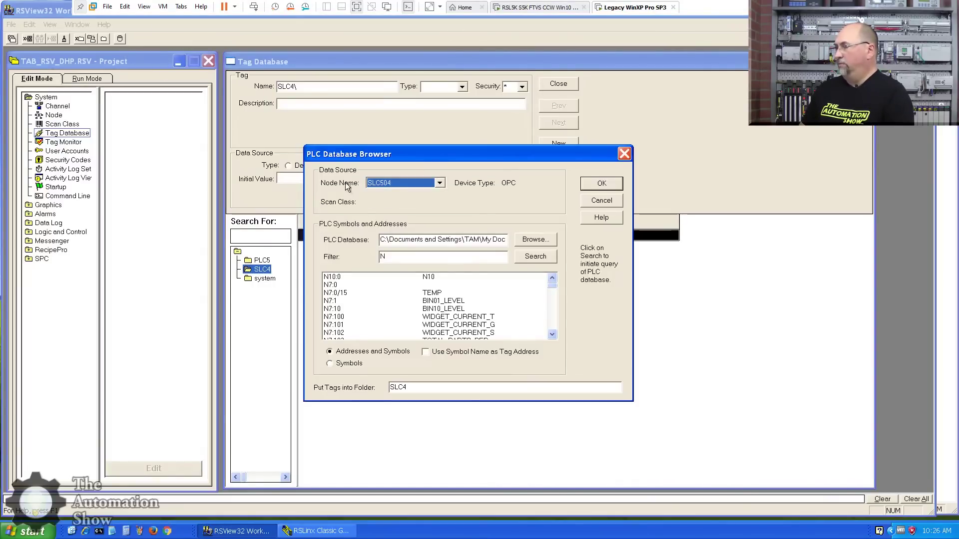
click(547, 239)
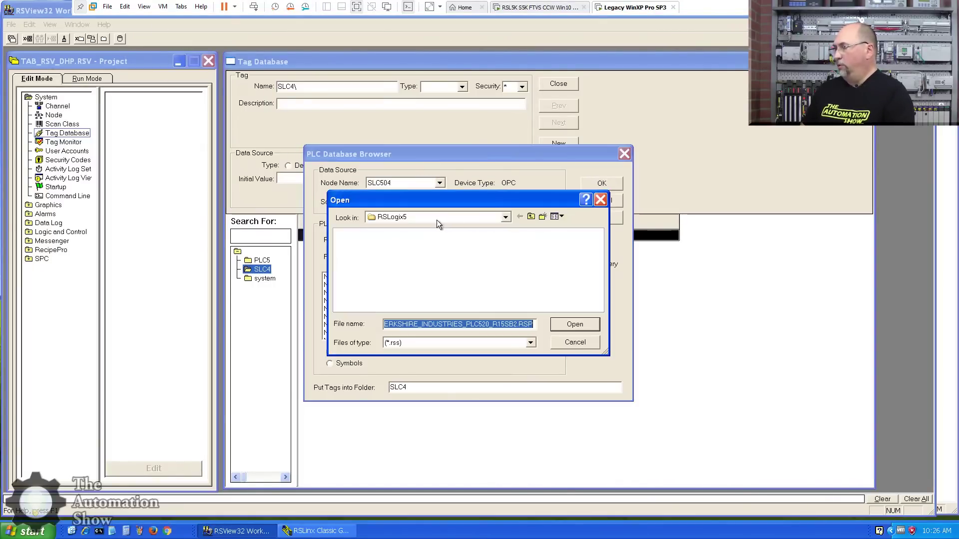
click(530, 218)
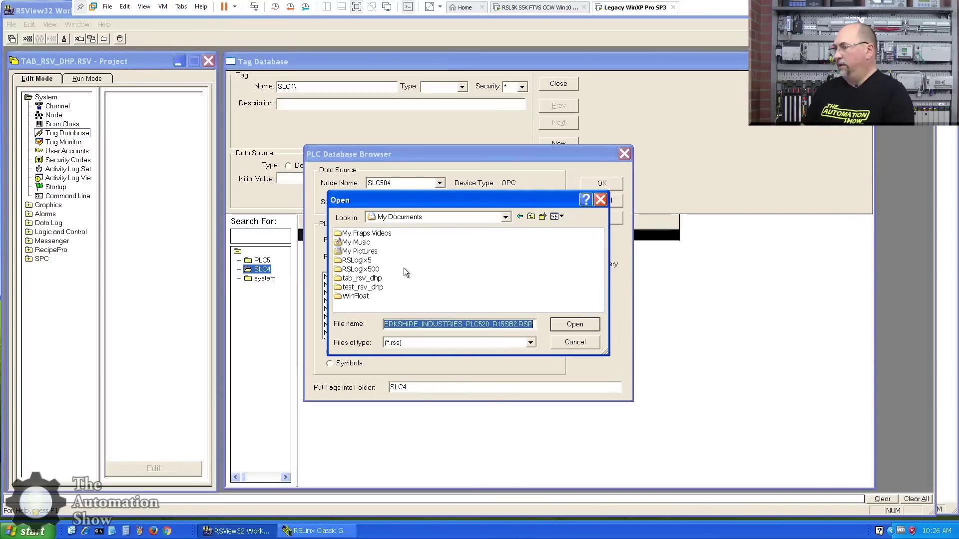
double_click(374, 280)
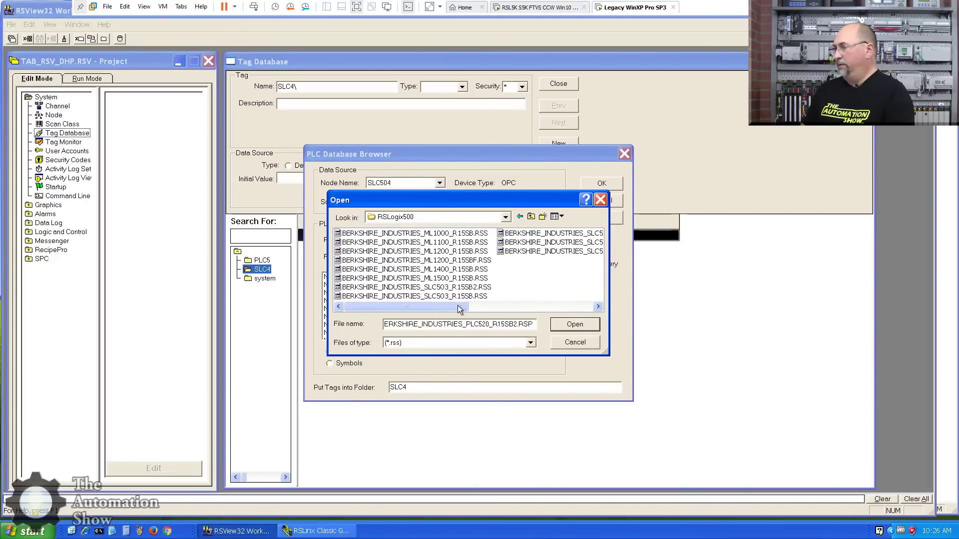
click(487, 306)
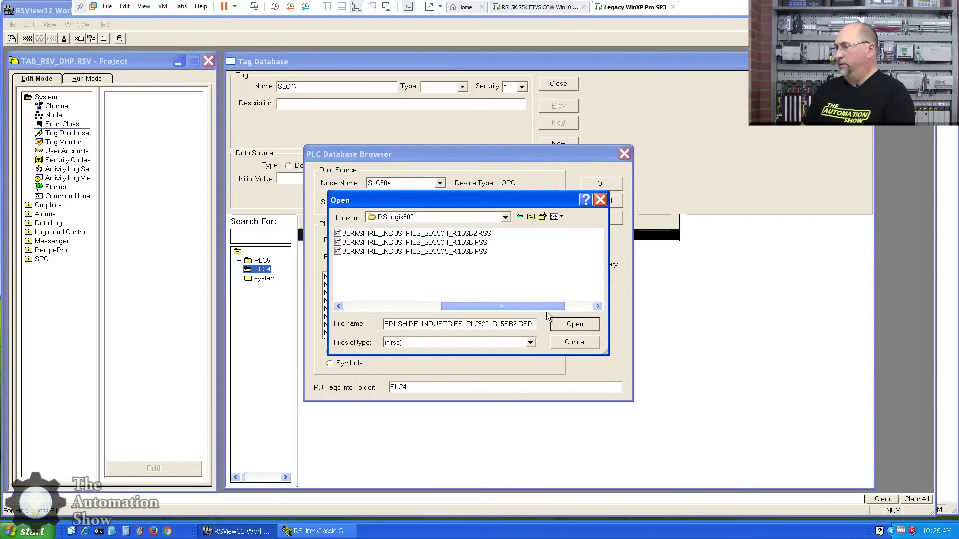
double_click(475, 232)
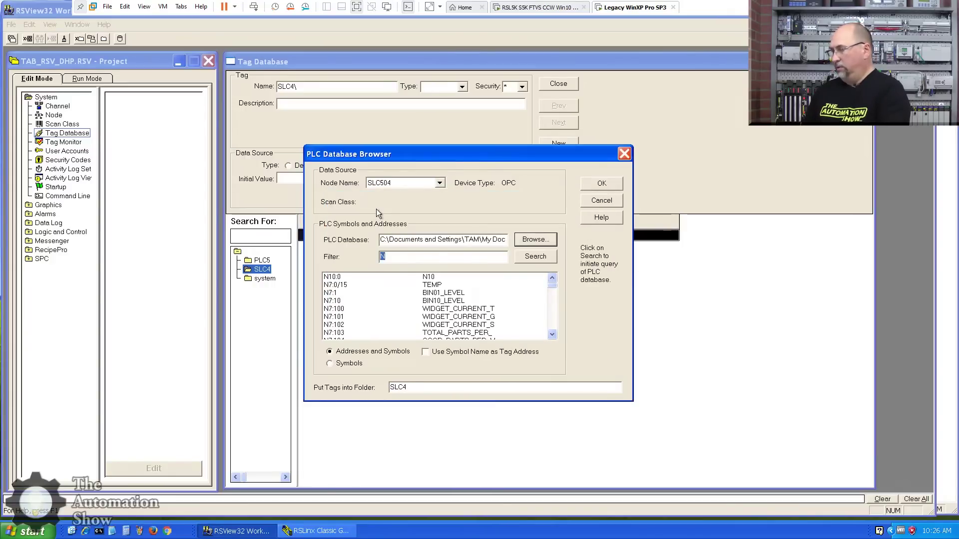
Filter addresses on N, select N7:50–N7:99, and import them into the SLC4 folder.
text(N)
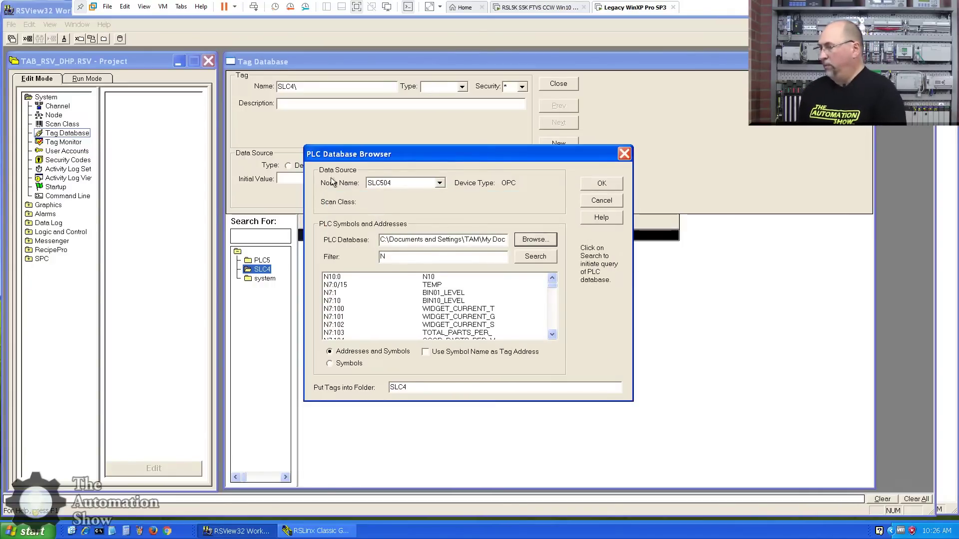
click(376, 314)
scroll(370, 313, down, 2)
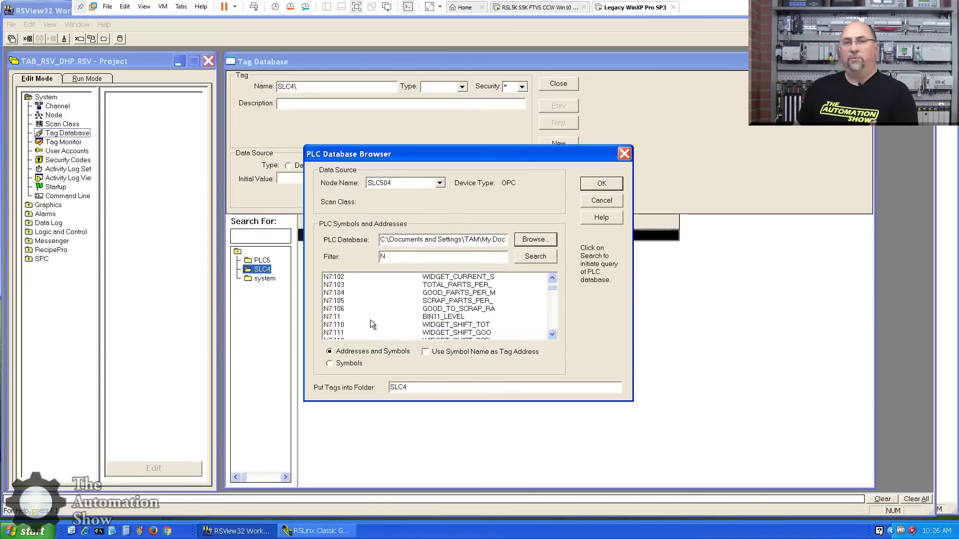
scroll(370, 319, down, 1)
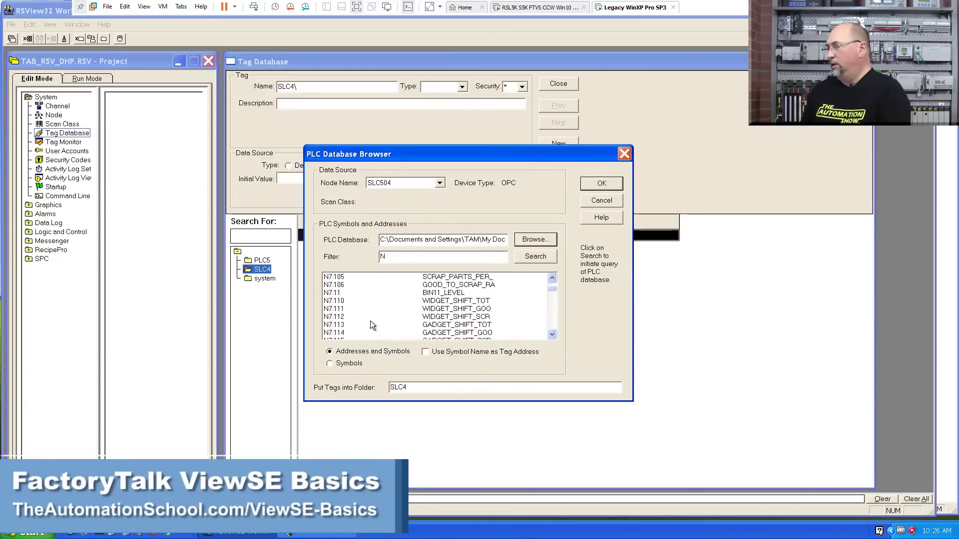
scroll(371, 321, down, 20)
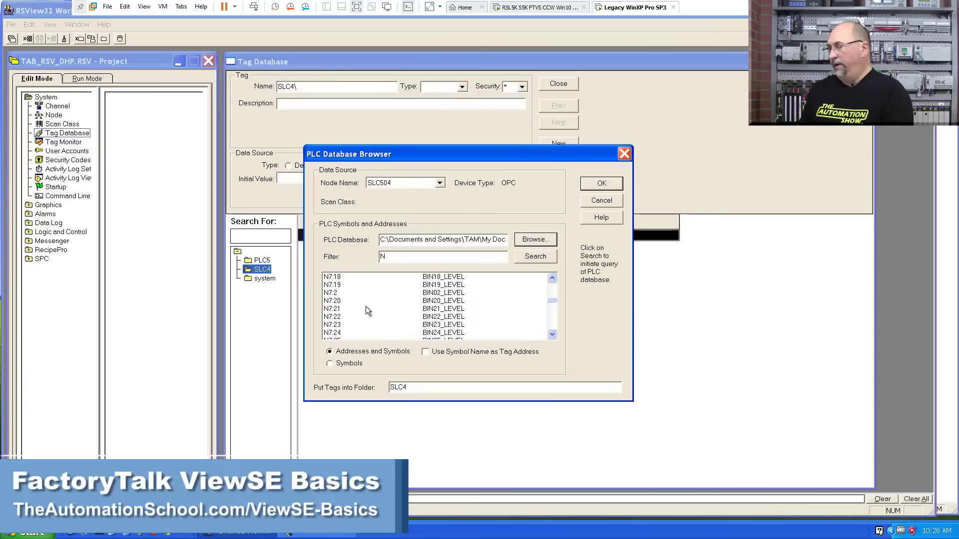
scroll(365, 307, down, 8)
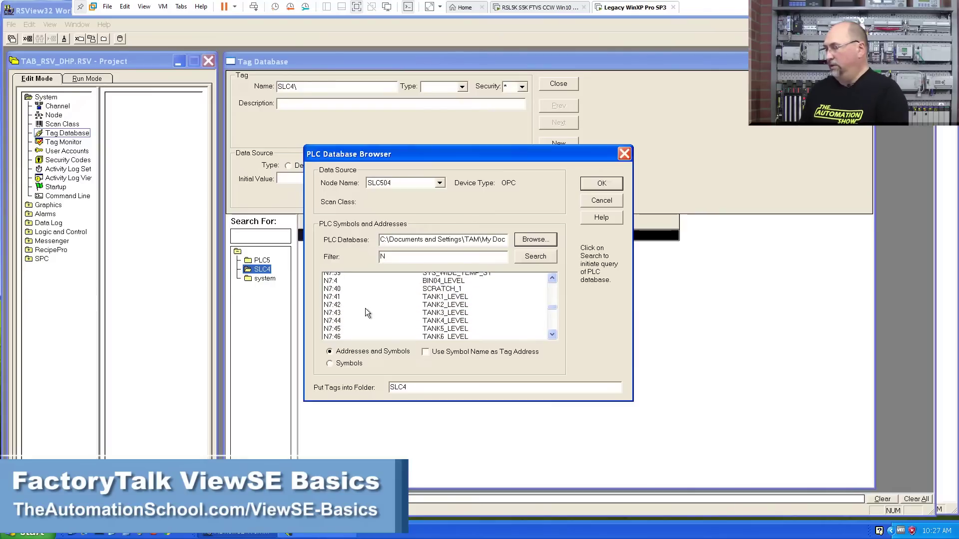
scroll(365, 307, down, 3)
drag(343, 291, 350, 328)
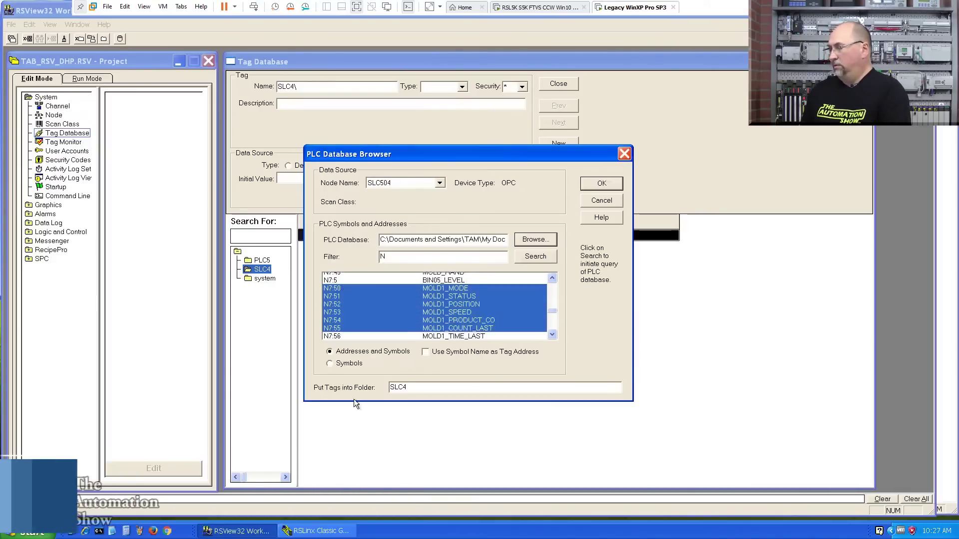
drag(353, 399, 356, 419)
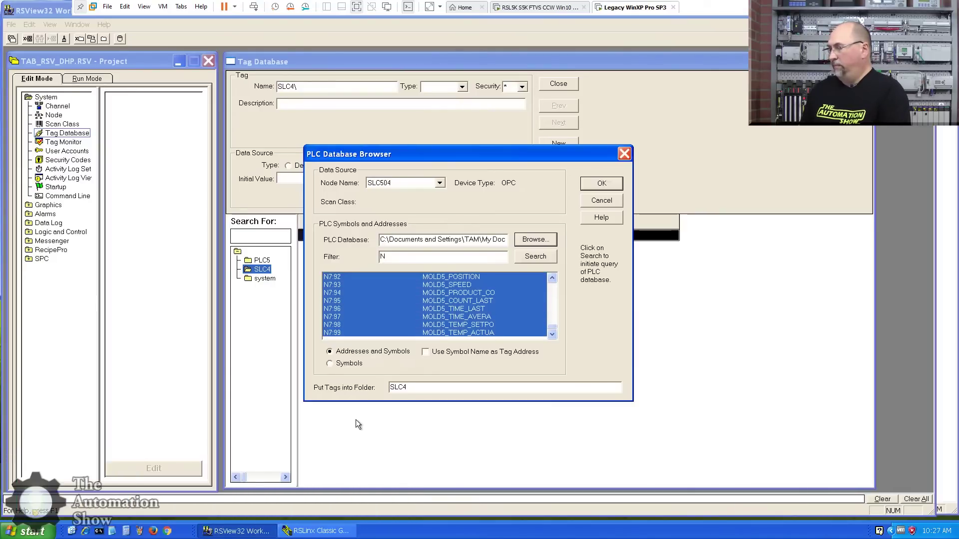
click(602, 183)
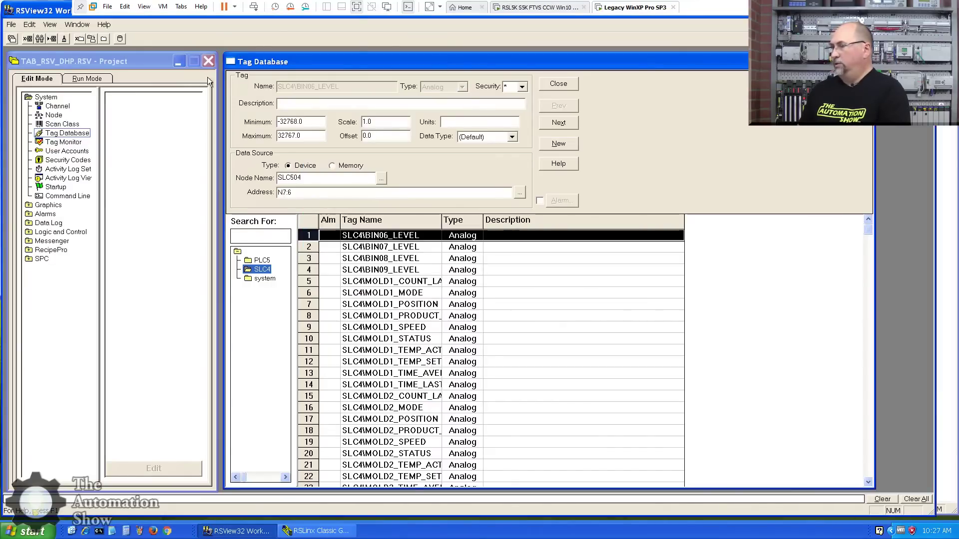
Close the tag database, open a Tag Monitor, and monitor PLC5\MOLD1_SPEED.
click(558, 84)
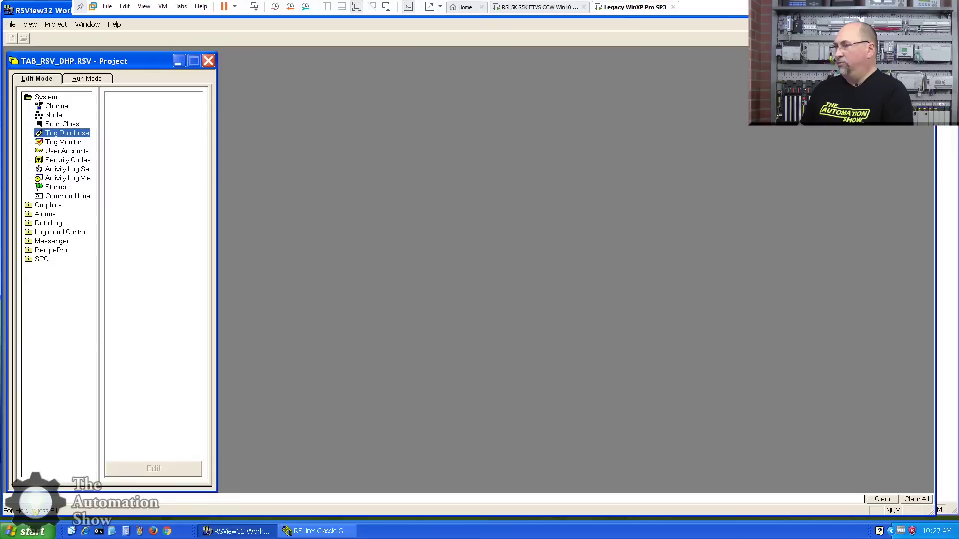
click(47, 143)
double_click(47, 142)
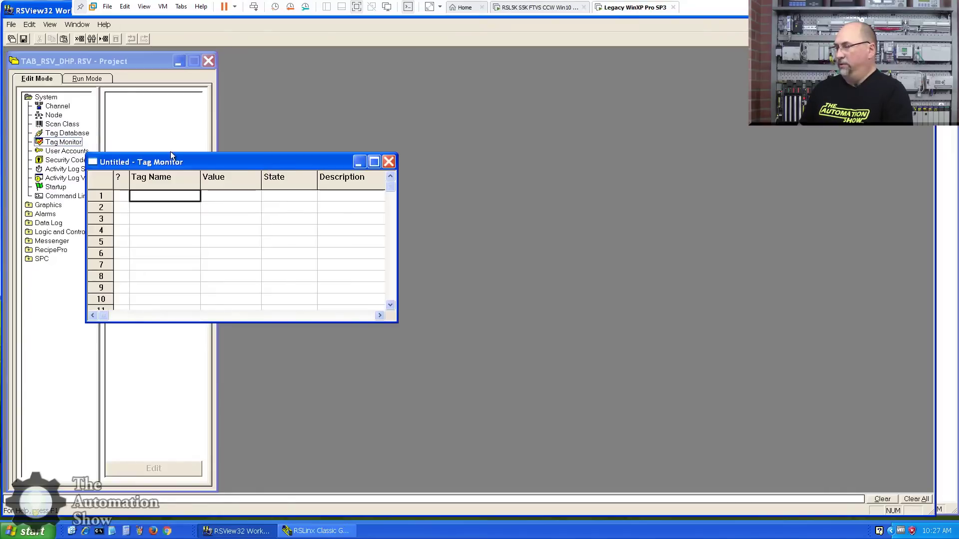
drag(210, 162, 349, 65)
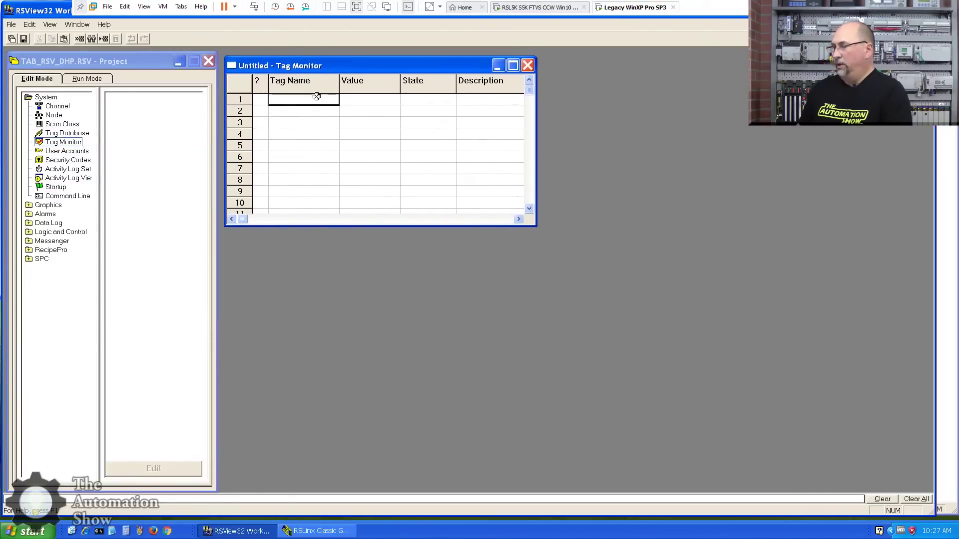
text(*)
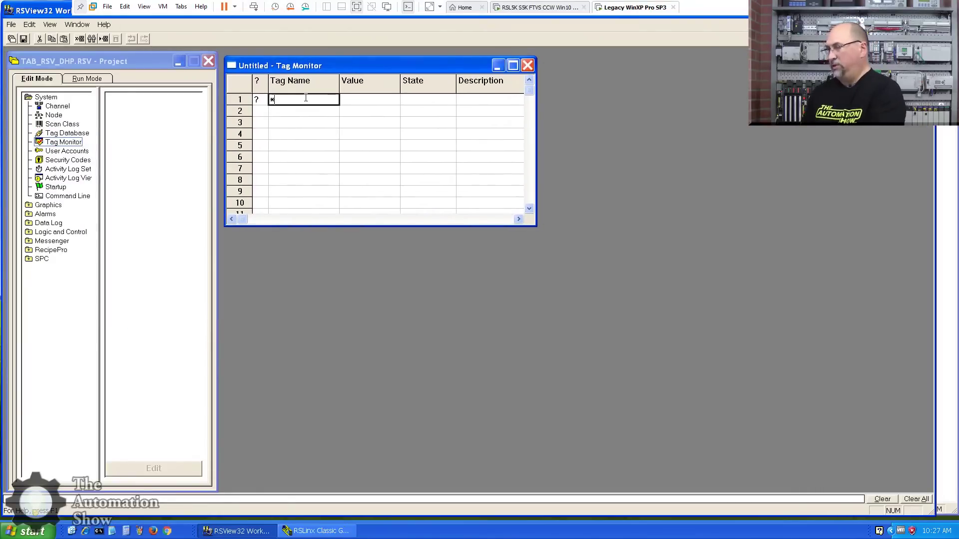
key(Return)
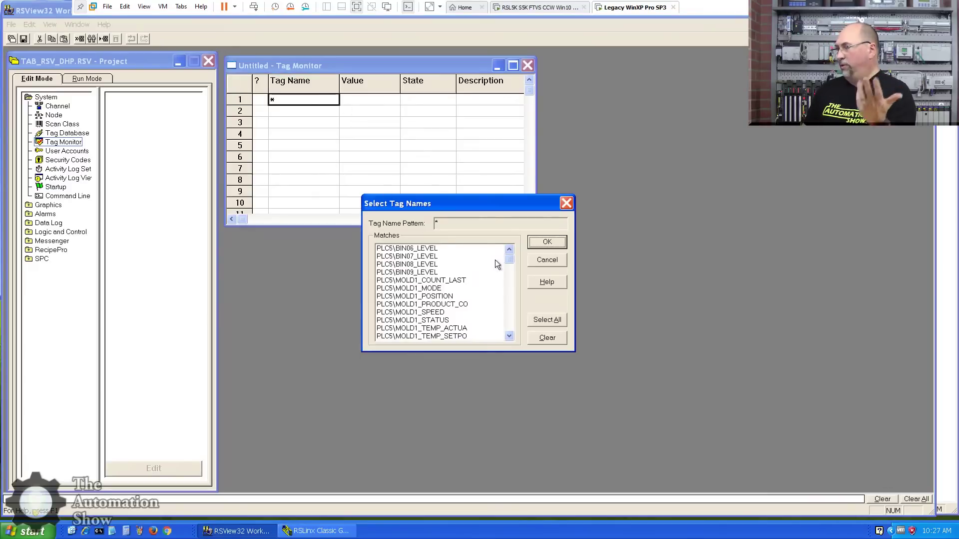
scroll(508, 262, down, 1)
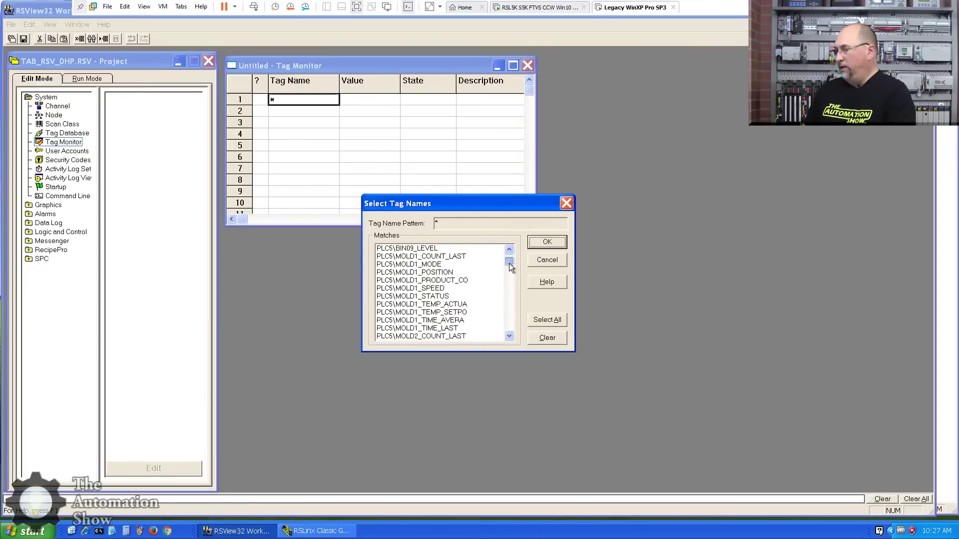
click(405, 289)
key(Return)
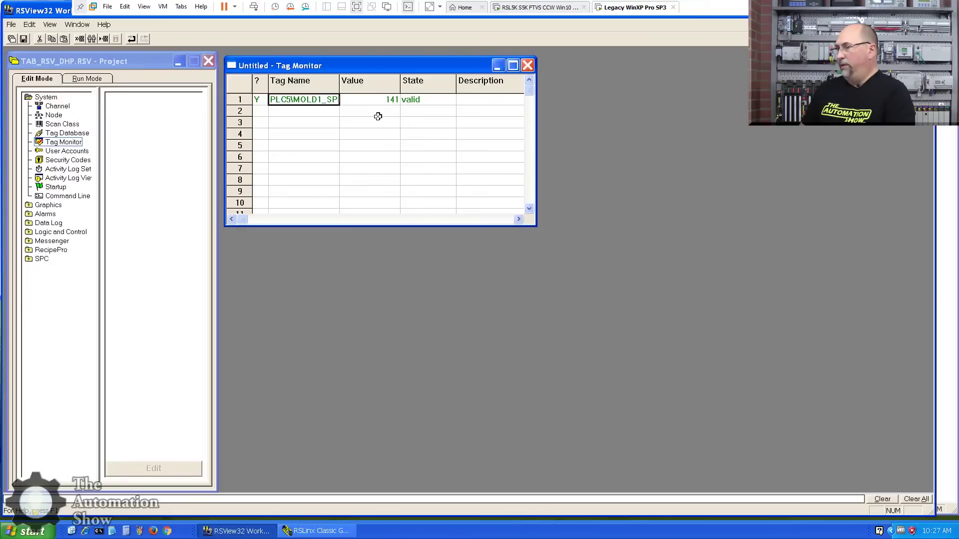
Add SLC4\MOLD2_SPEED to the second row, then close the monitor without saving.
click(315, 109)
text(*)
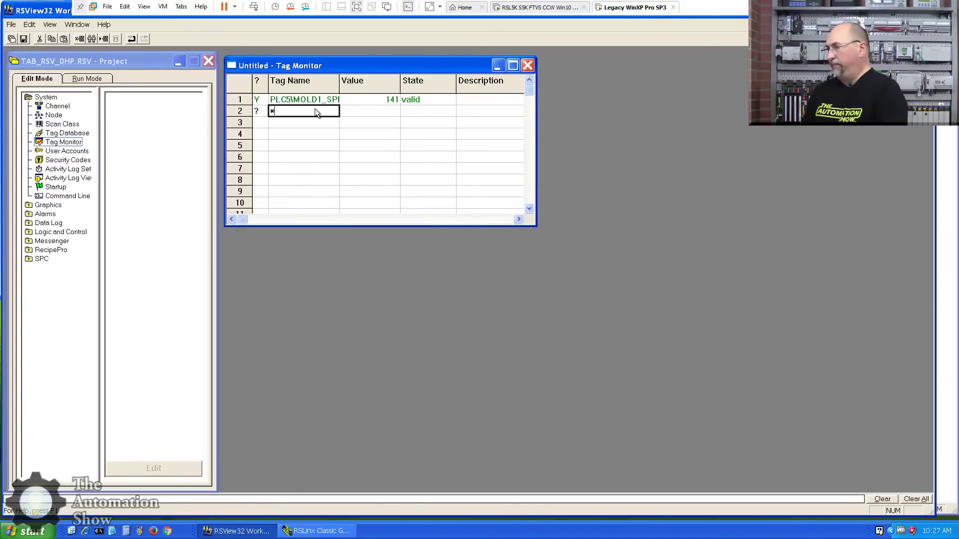
key(Return)
drag(510, 263, 513, 313)
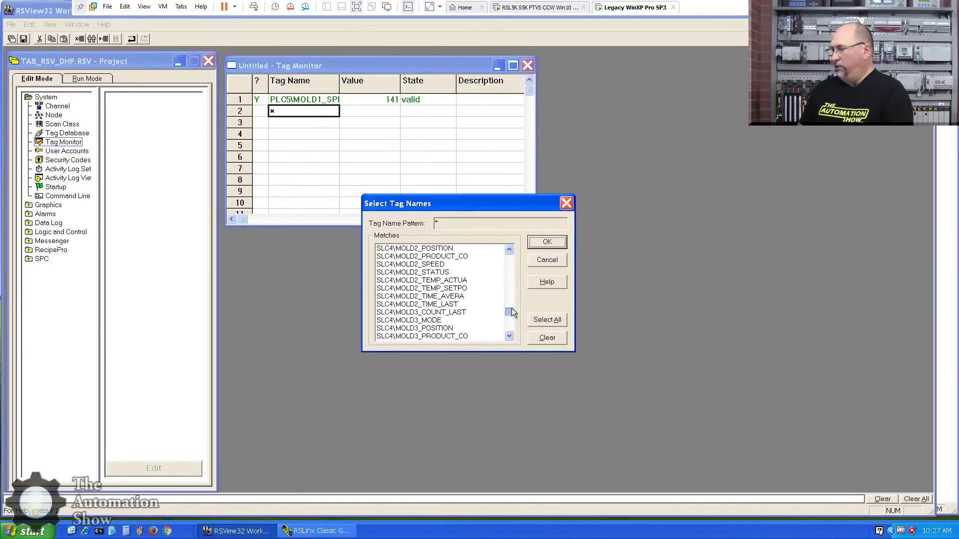
click(428, 265)
click(548, 242)
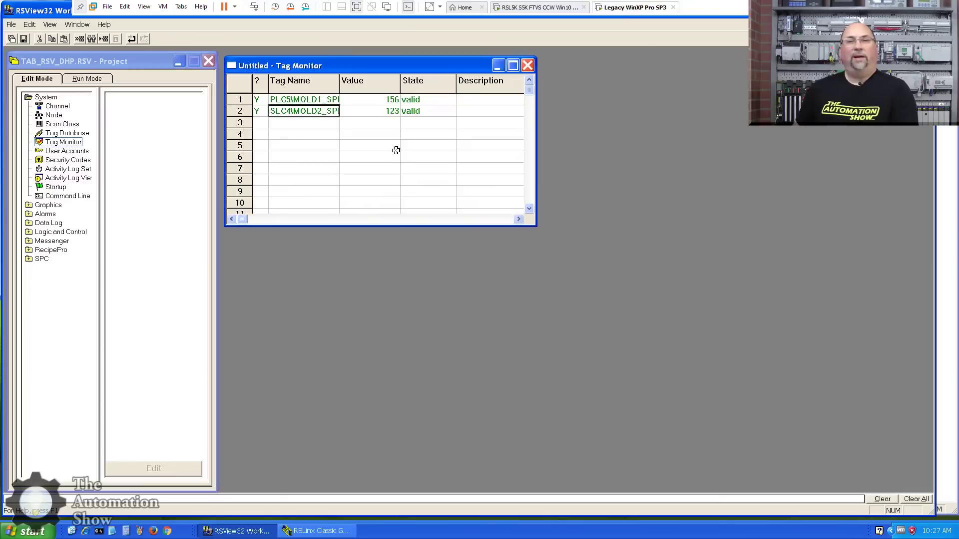
click(527, 65)
click(464, 280)
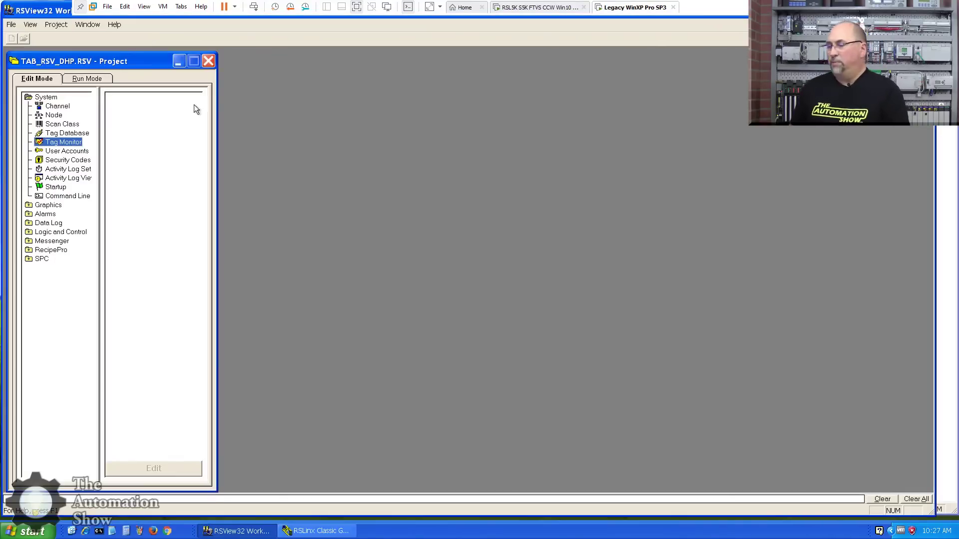
Create a new Untitled graphic display from Graphics and arrange it beside the project window.
double_click(29, 206)
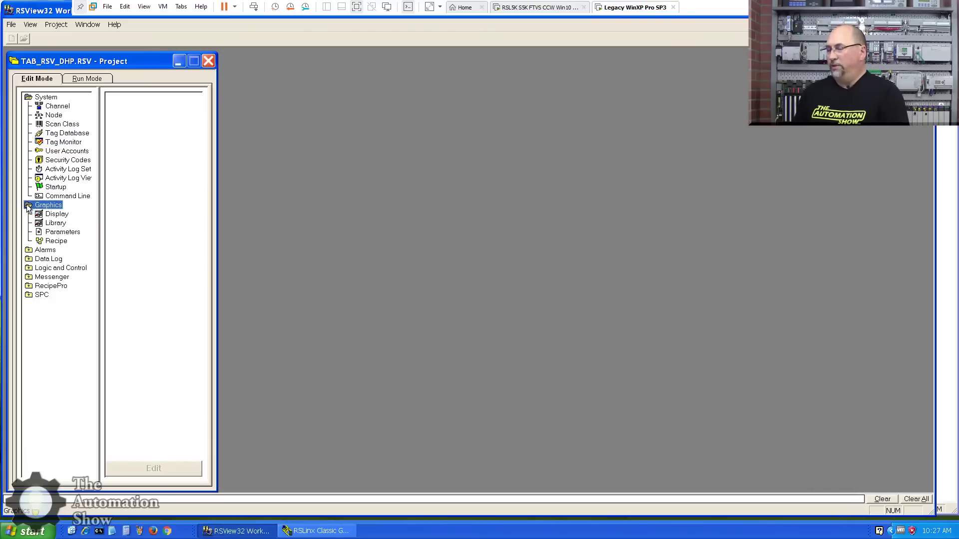
double_click(56, 215)
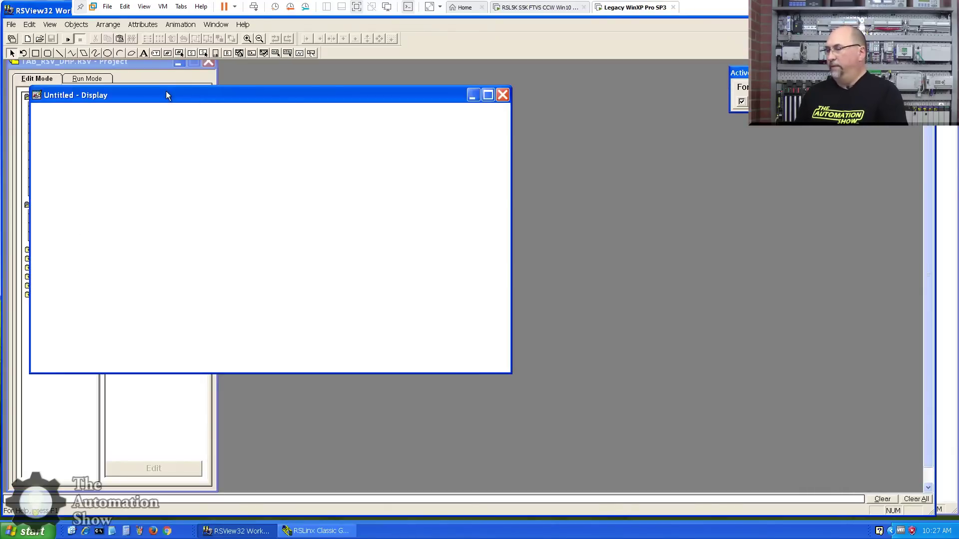
drag(167, 92, 361, 77)
drag(105, 65, 104, 77)
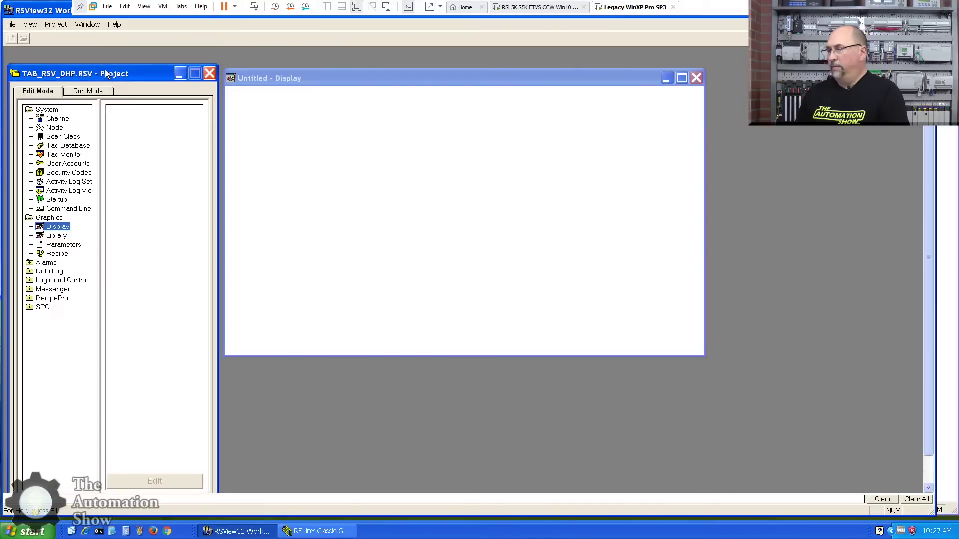
mouse_move(112, 66)
mouse_down()
mouse_move(107, 90)
mouse_move(113, 78)
mouse_up()
click(439, 222)
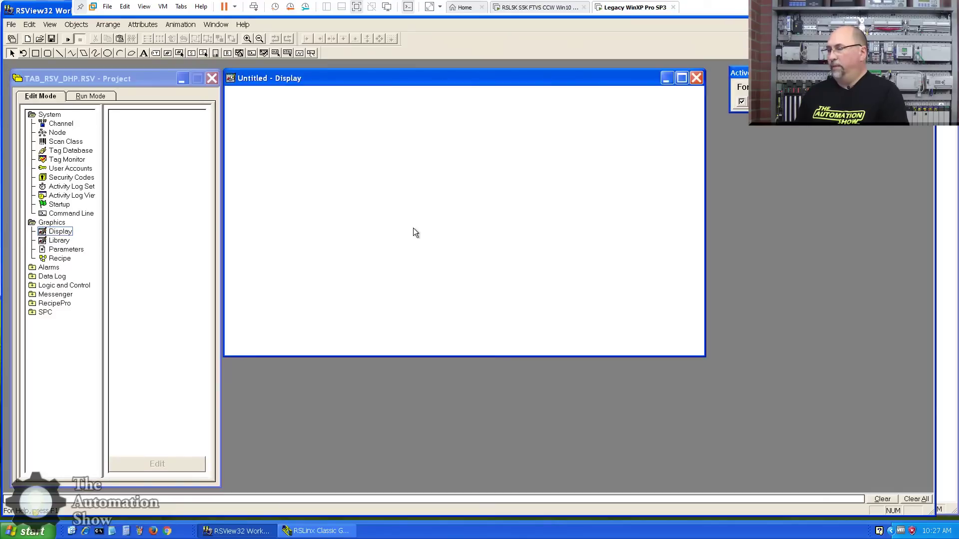
Add a text label reading PLC-5/20 to the display.
click(144, 53)
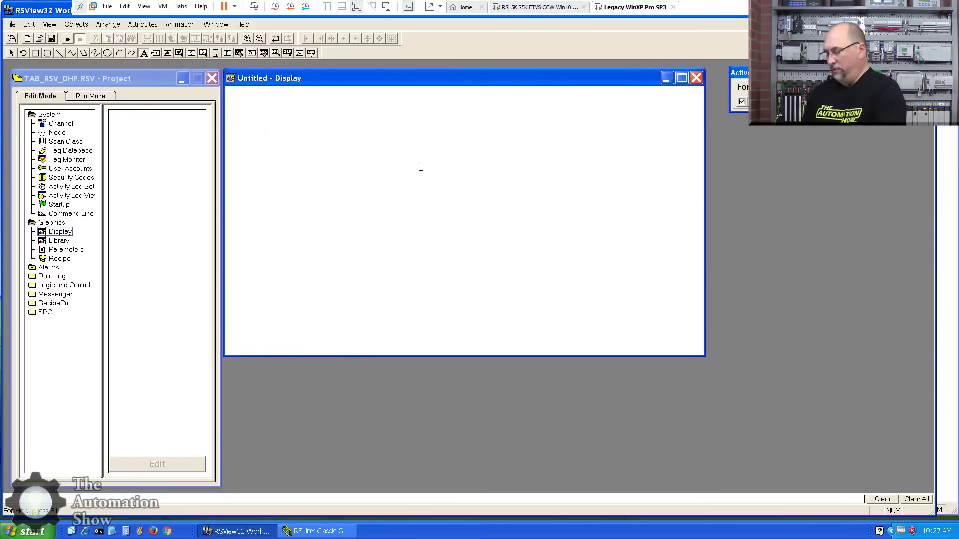
text(PLC-5;)
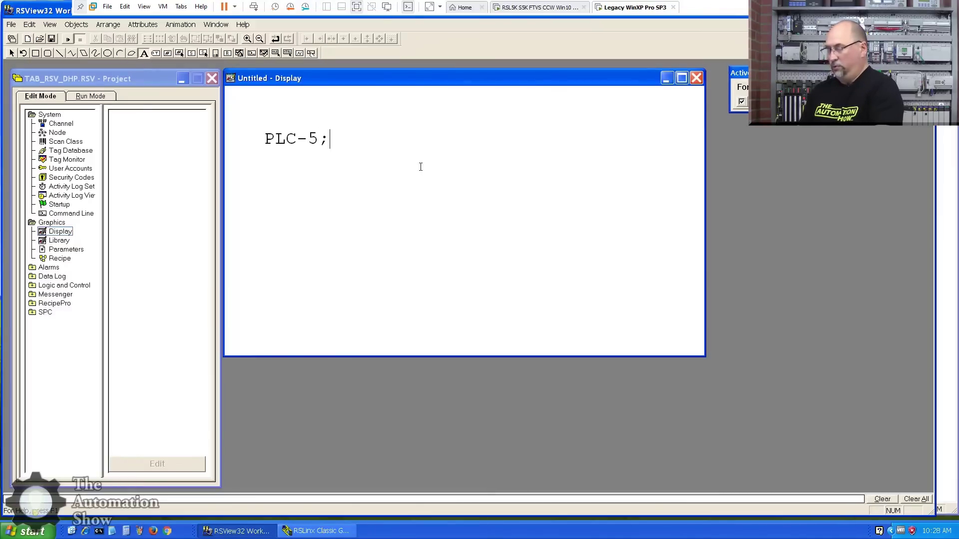
text(2)
key(BackSpace)
text(/20)
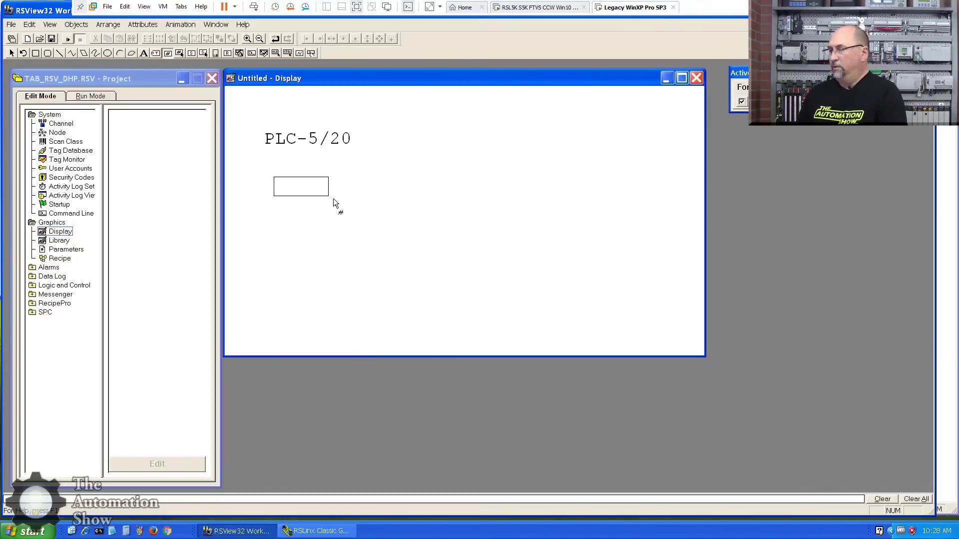
Draw a numeric display under the label bound to PLC5\MOLD1_SPEED with field length 3.
drag(334, 199, 336, 199)
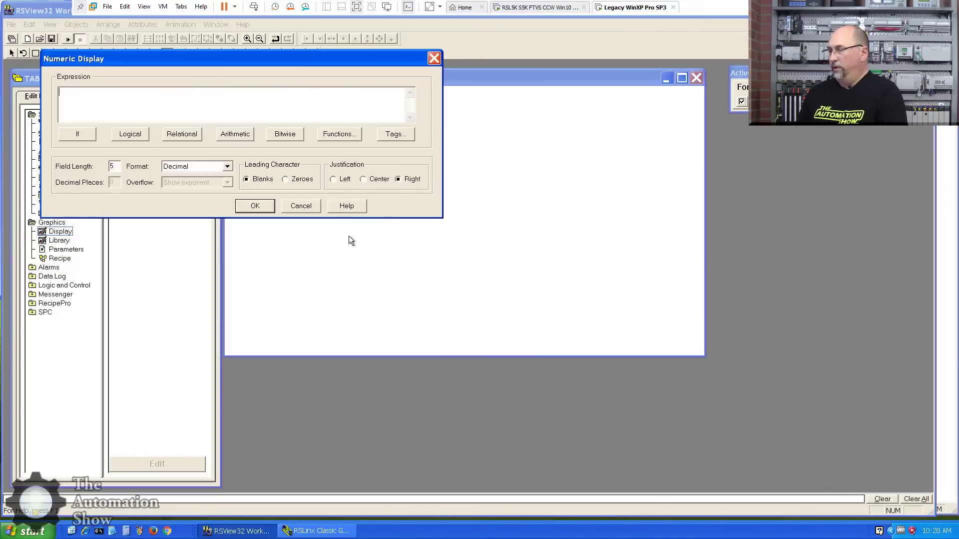
click(401, 139)
click(377, 214)
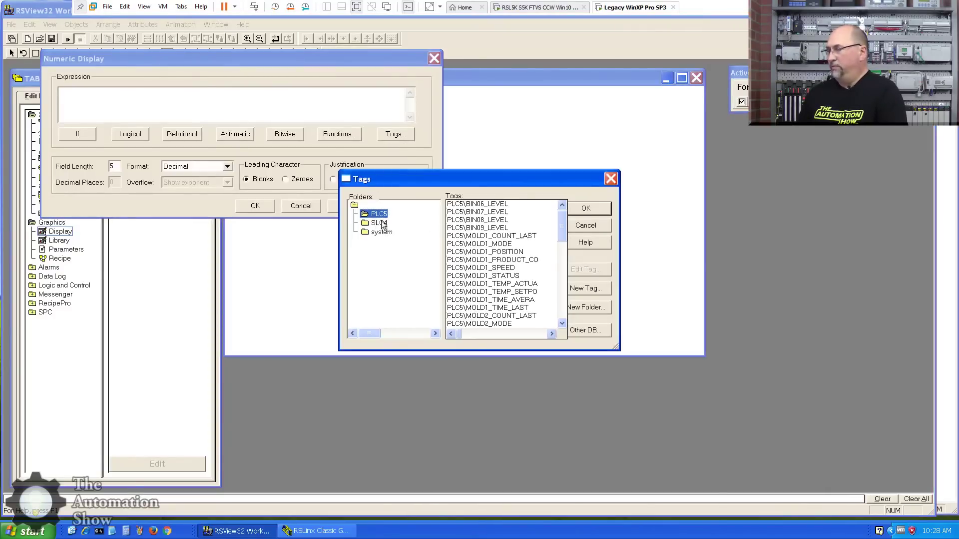
double_click(509, 269)
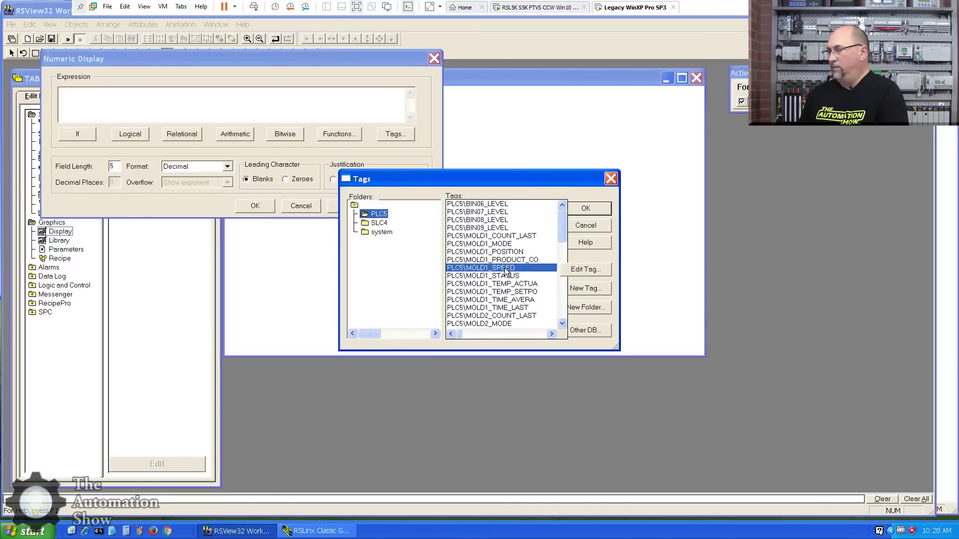
click(266, 205)
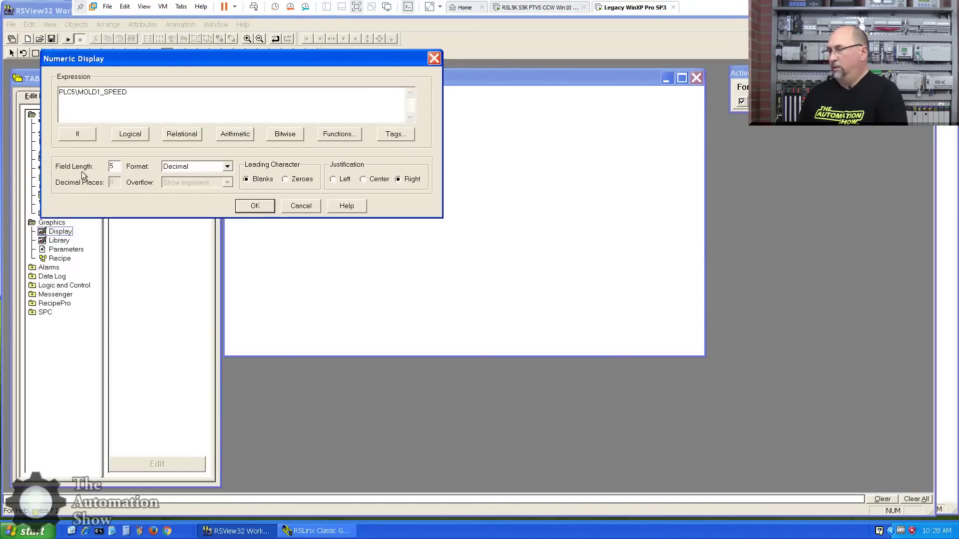
click(113, 167)
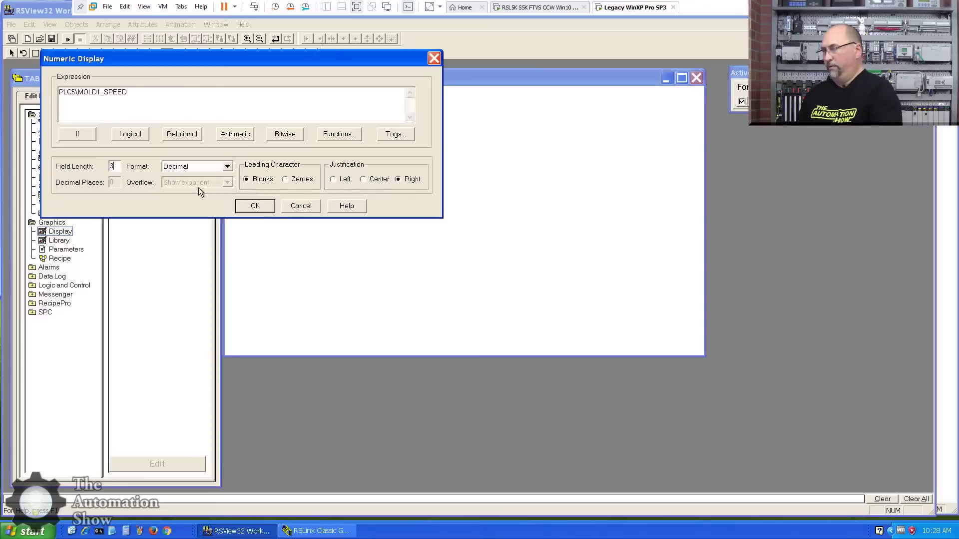
click(258, 206)
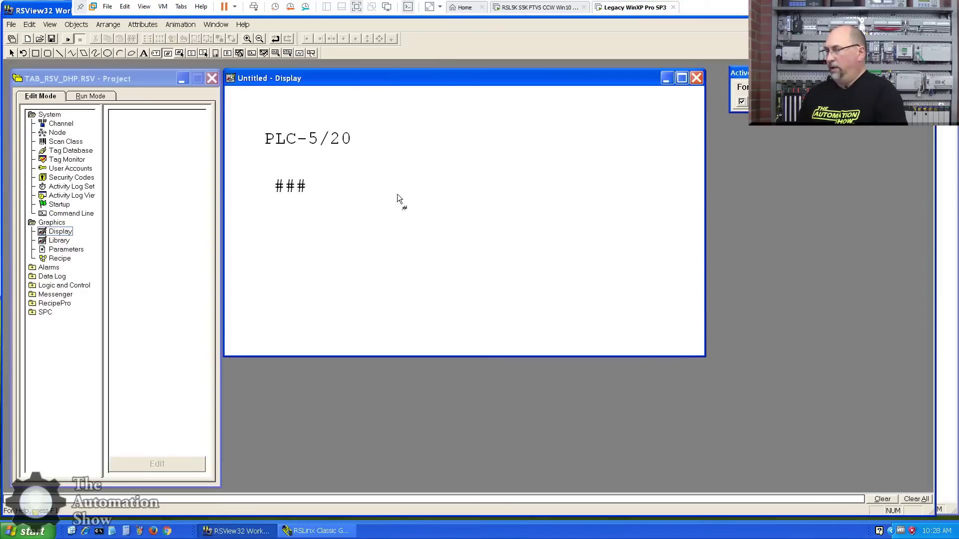
Enlarge the numeric readout's font to size 26 and line it up under the title.
right_click(301, 189)
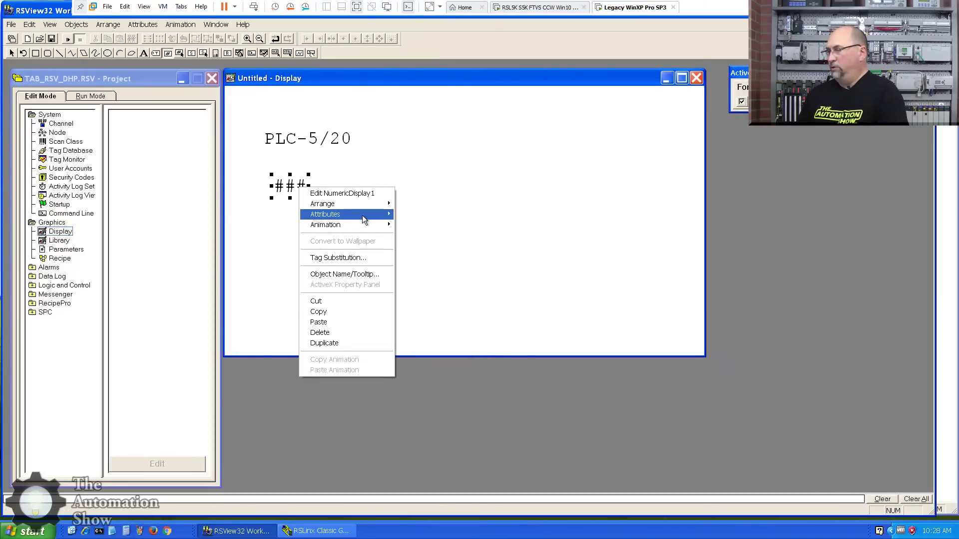
mouse_move(362, 215)
click(418, 252)
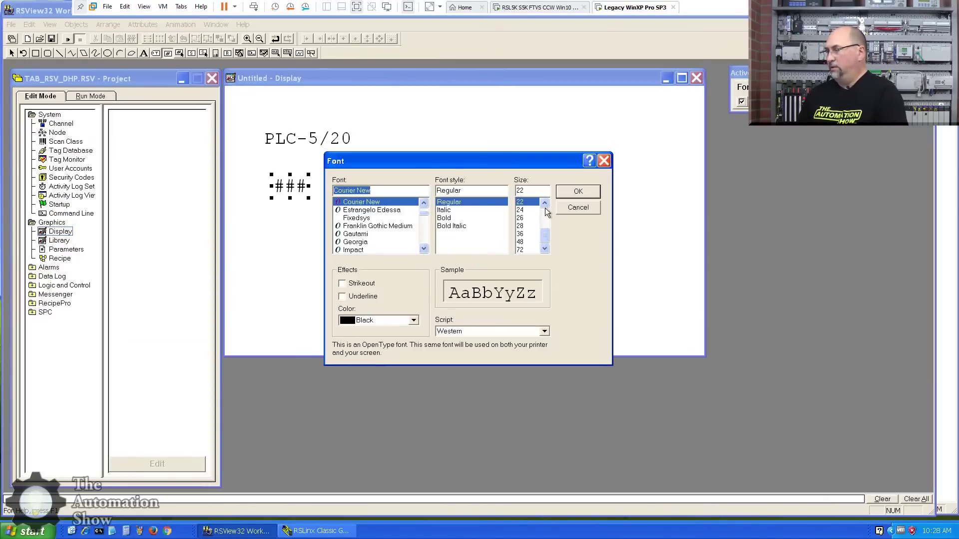
click(521, 217)
click(577, 192)
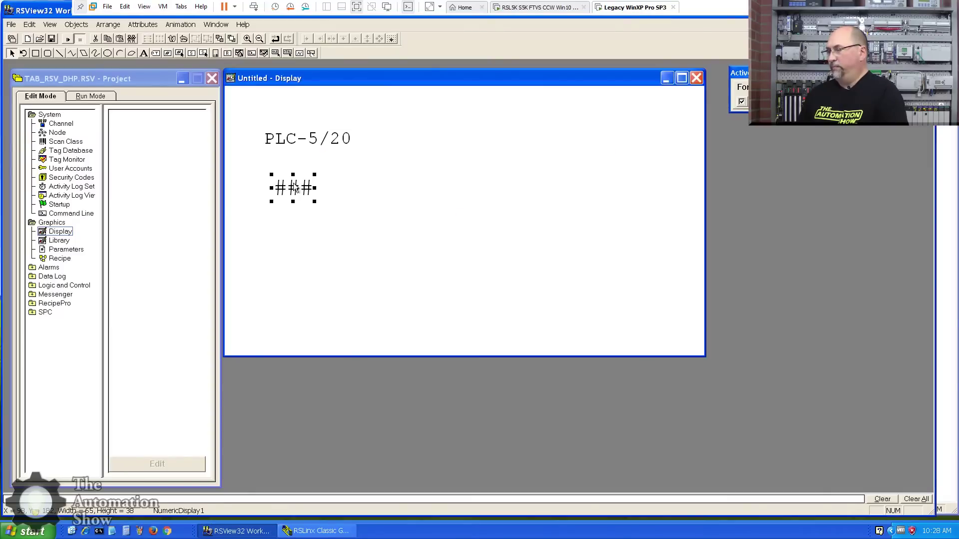
mouse_move(293, 192)
mouse_down()
mouse_move(328, 199)
mouse_move(305, 193)
mouse_up()
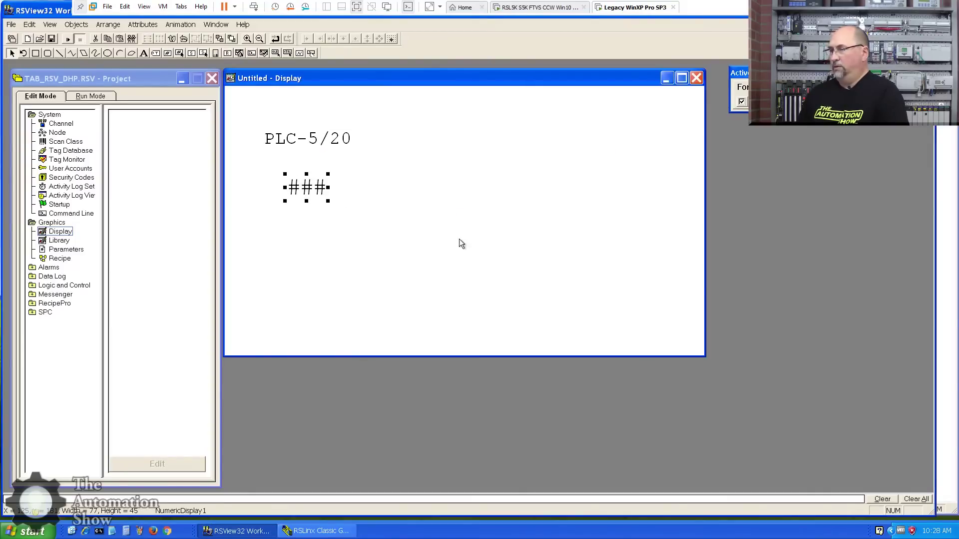
Duplicate the readout, space and centre all four under PLC-5/20, and group them with the heading.
click(131, 39)
click(132, 38)
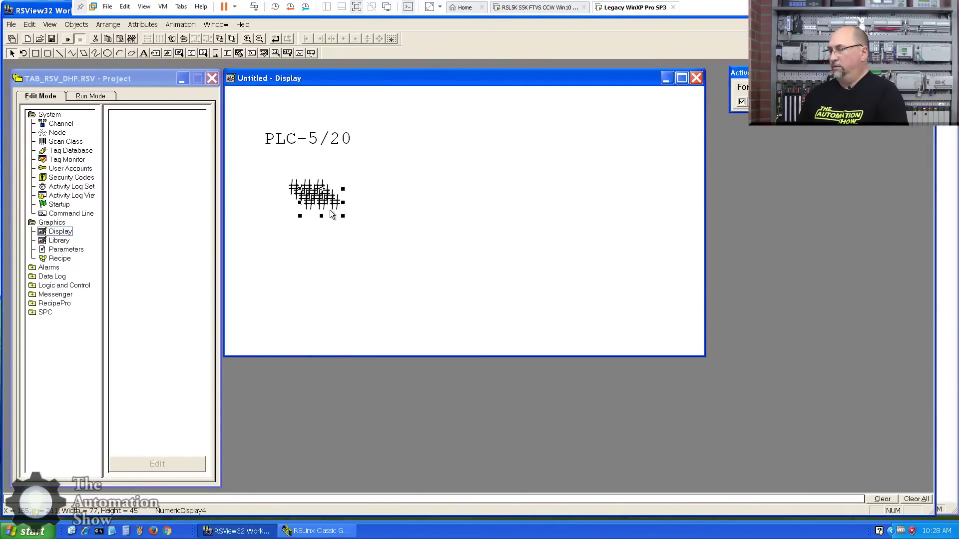
drag(331, 215, 318, 315)
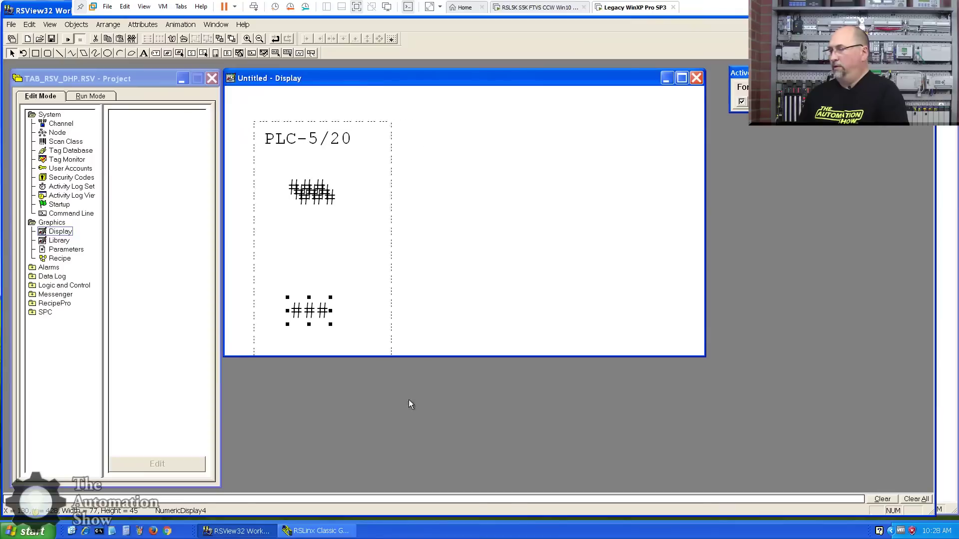
key(ctrl+a)
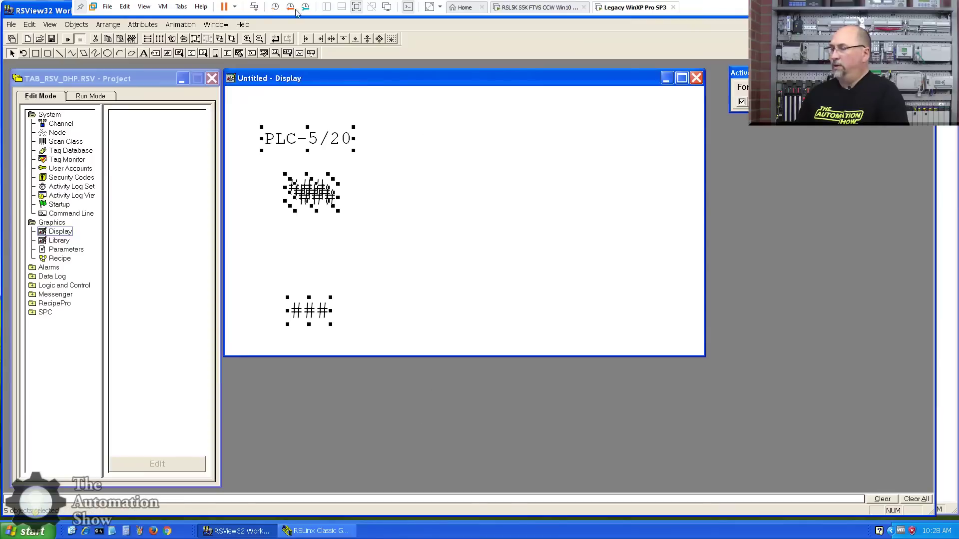
click(149, 39)
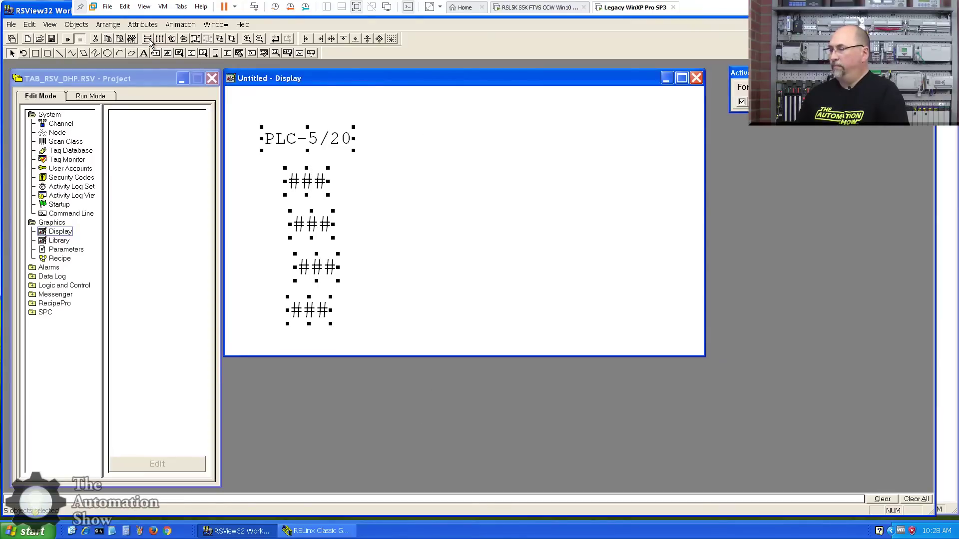
click(331, 39)
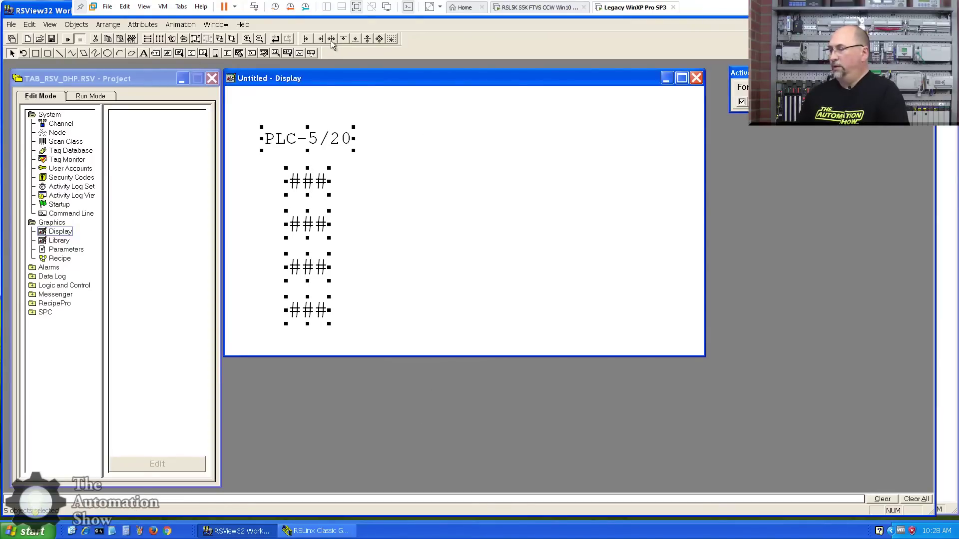
click(171, 39)
click(412, 212)
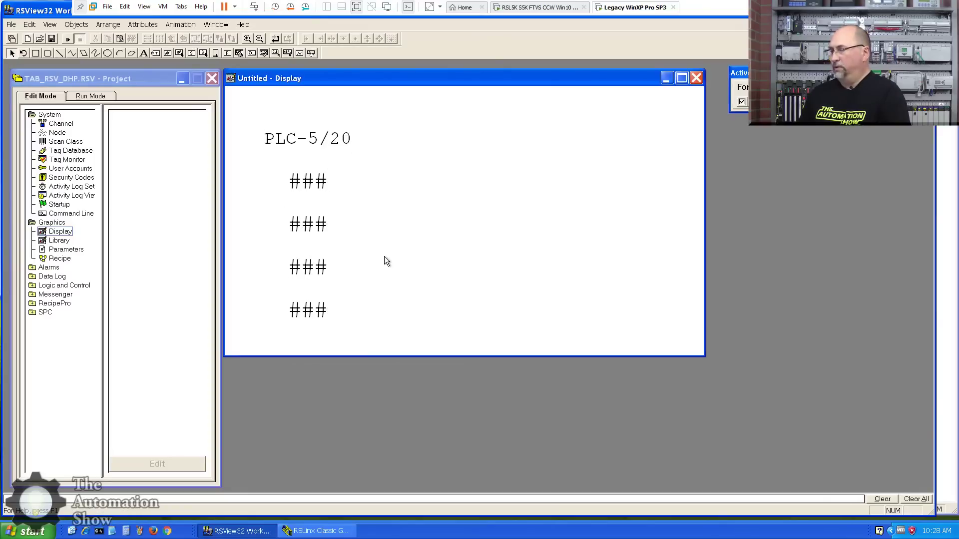
double_click(308, 229)
Rebind the second and third readouts to PLC5\MOLD2_SPEED and PLC5\MOLD3_SPEED.
double_click(308, 229)
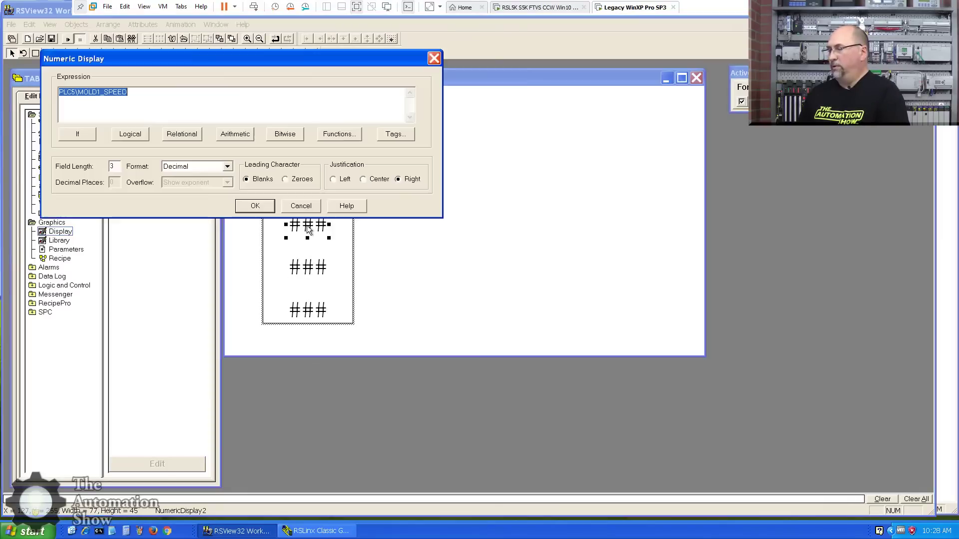
click(97, 92)
key(BackSpace)
text(2)
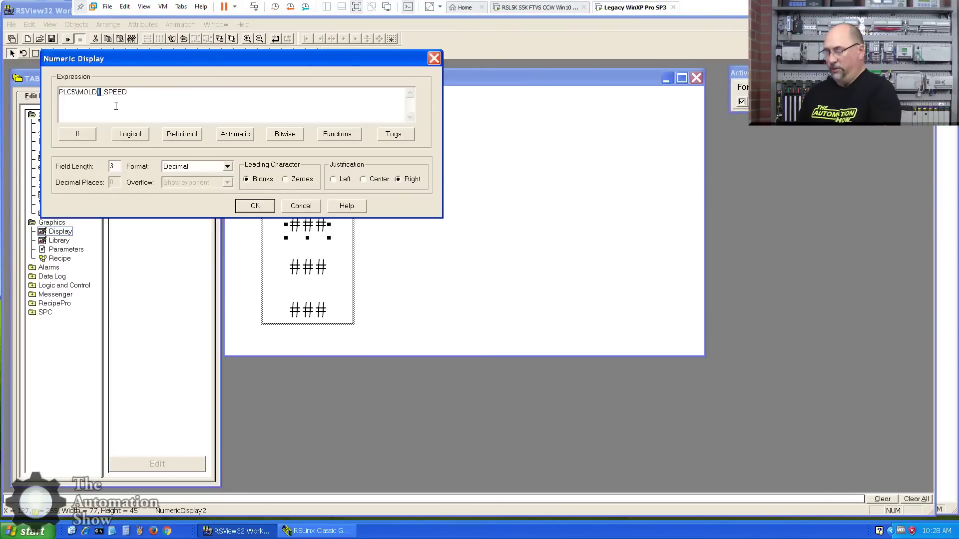
click(260, 206)
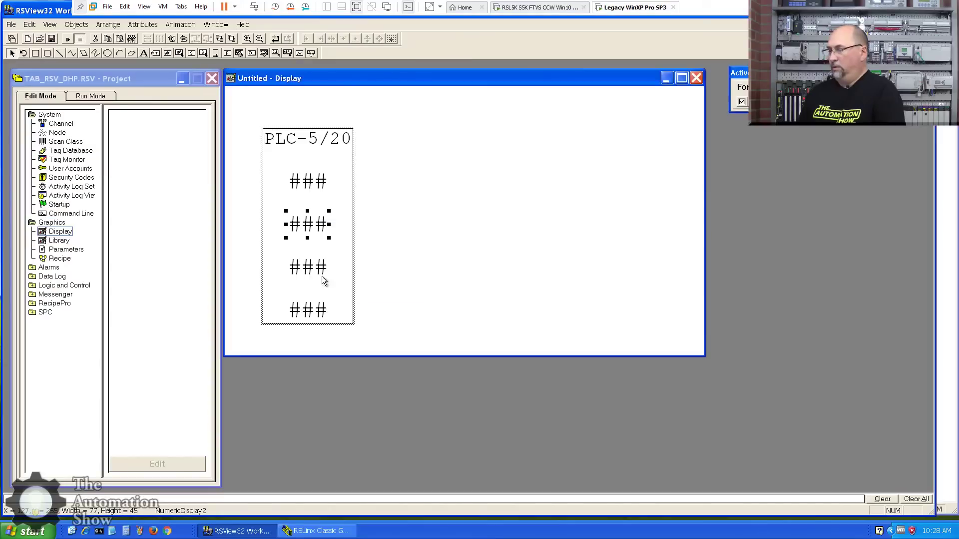
double_click(320, 274)
click(102, 95)
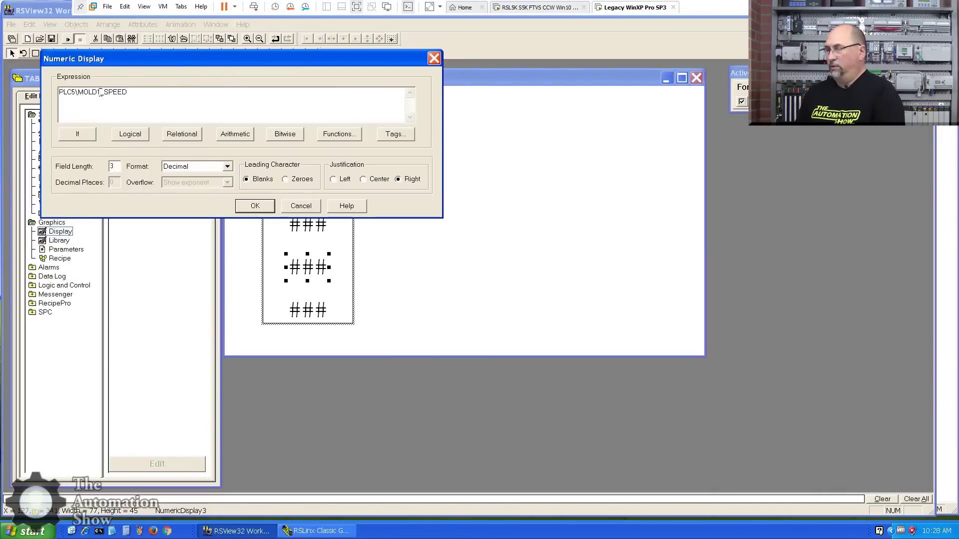
double_click(104, 94)
click(384, 109)
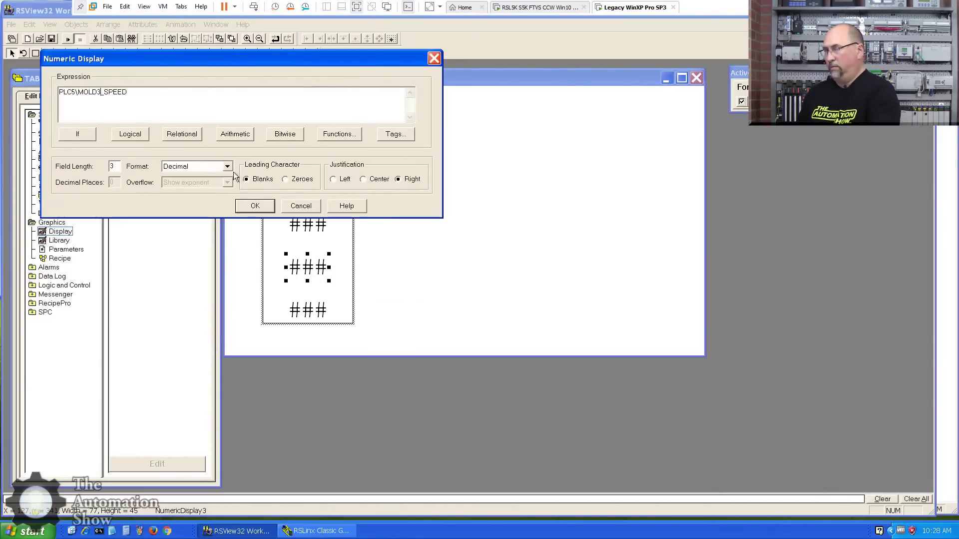
click(253, 207)
Edit the bottom readout's MOLD tag expression, then select all objects on the display.
double_click(308, 314)
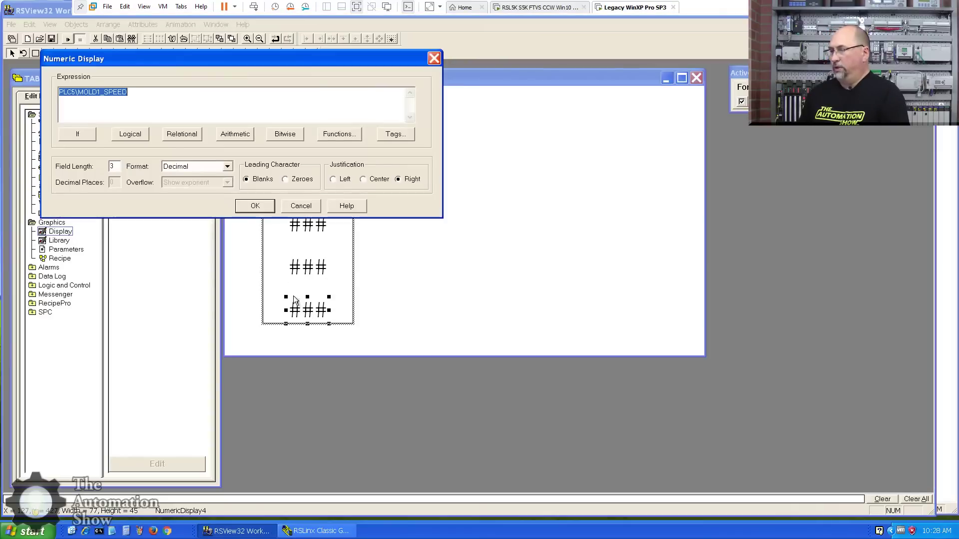
click(99, 92)
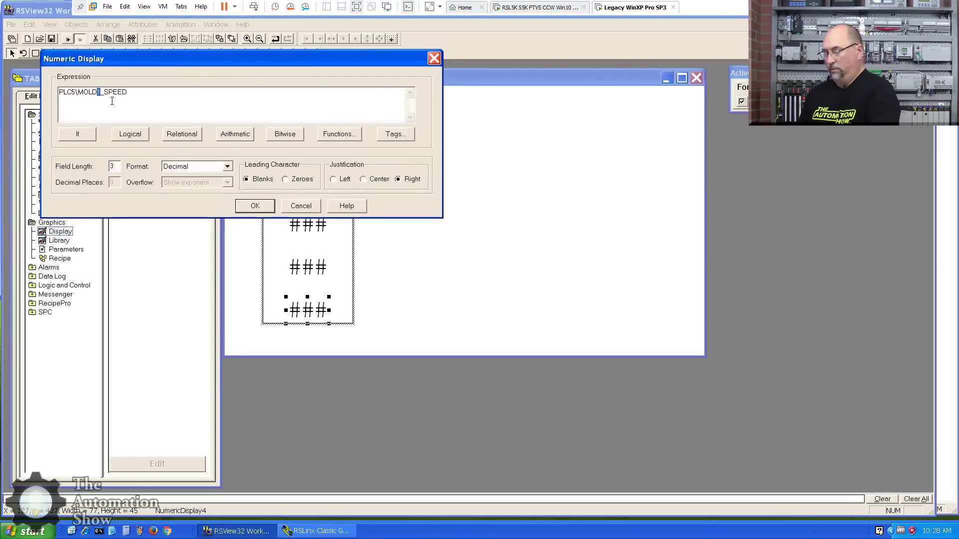
click(245, 204)
click(418, 227)
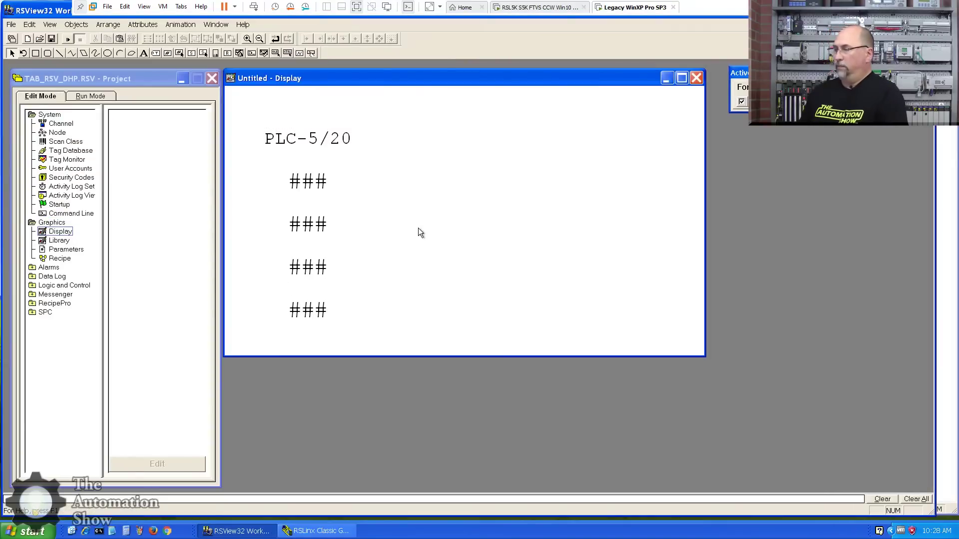
key(ctrl+a)
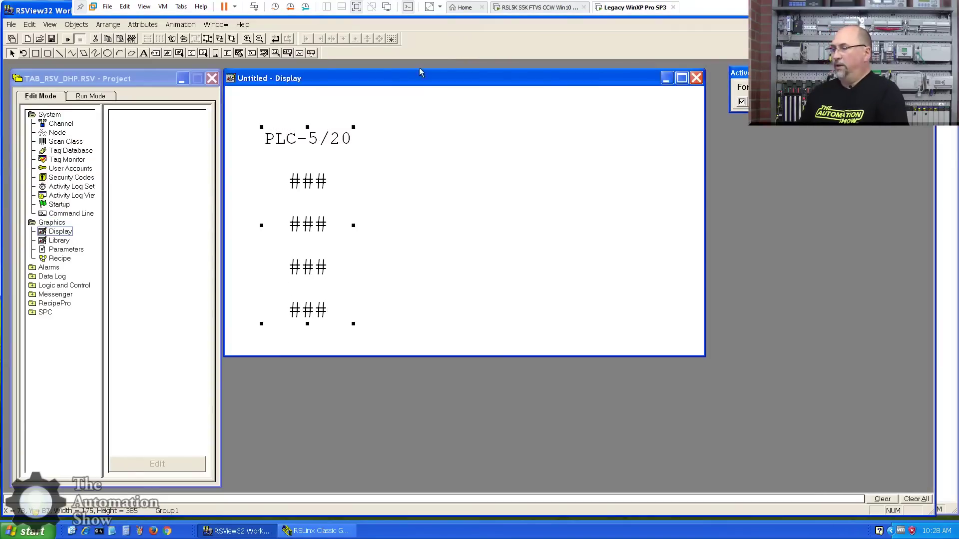
Duplicate the PLC-5/20 column, place the copy to its right, and align their tops.
click(132, 39)
drag(327, 143, 467, 164)
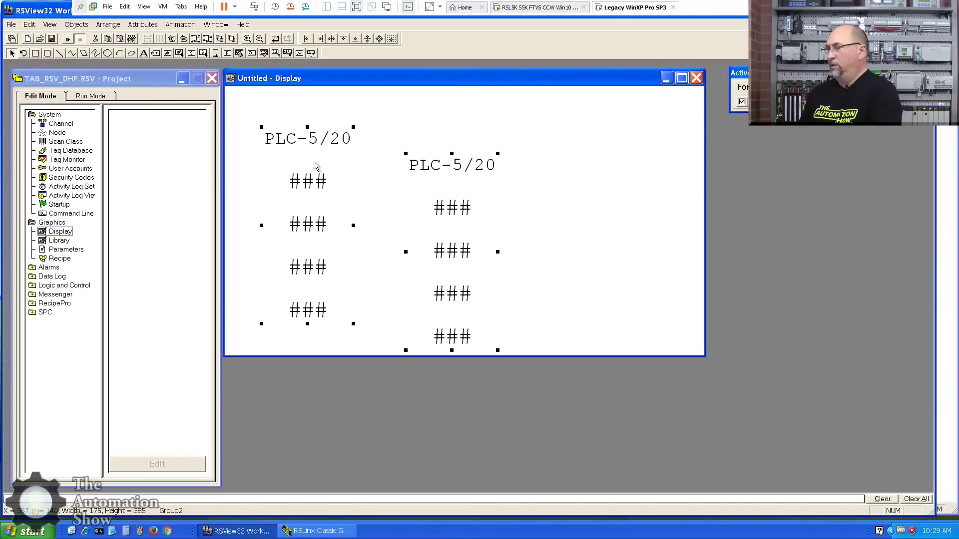
click(343, 39)
click(529, 208)
Change the copied column's heading from PLC-5/20 to SLC-5/04.
double_click(464, 140)
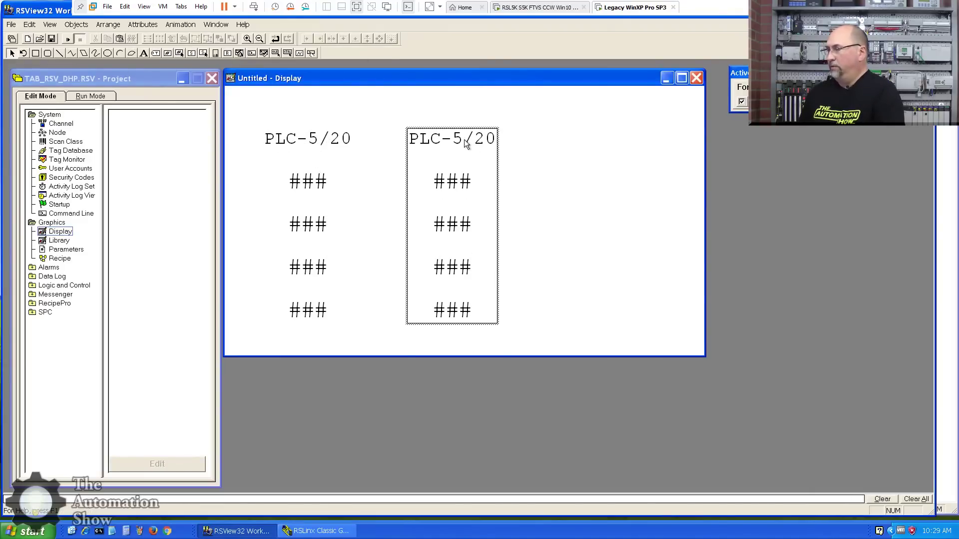
double_click(435, 138)
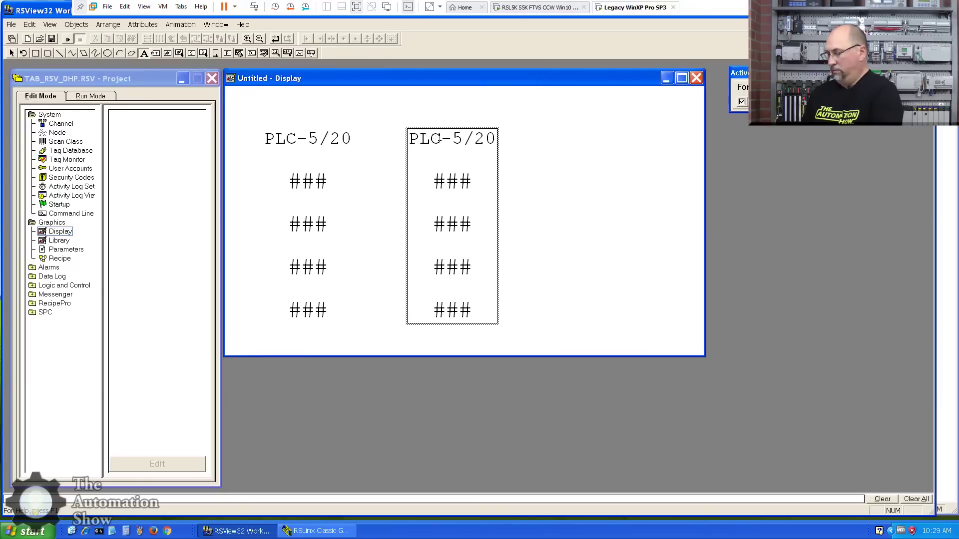
key(Home)
key(Delete)
text(S)
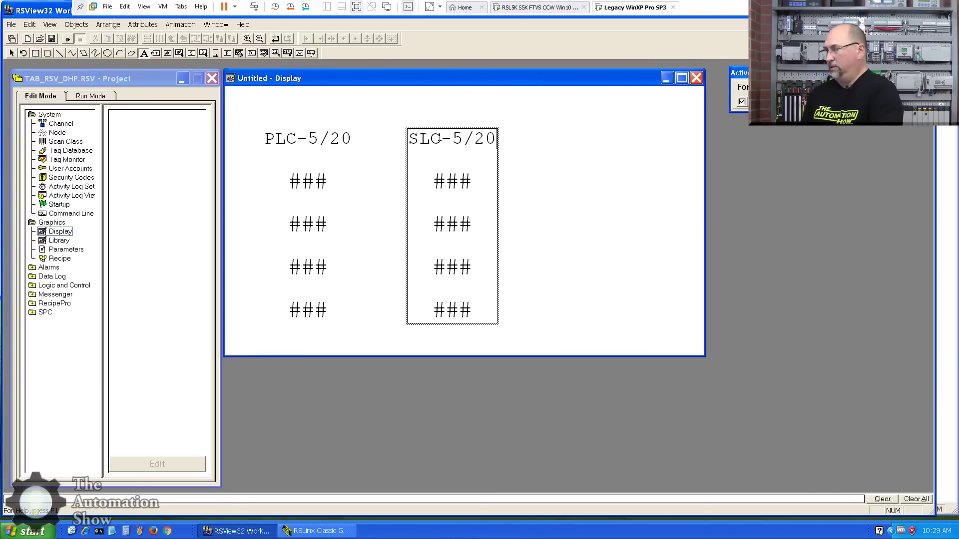
key(End)
key(BackSpace)
key(BackSpace)
text(04)
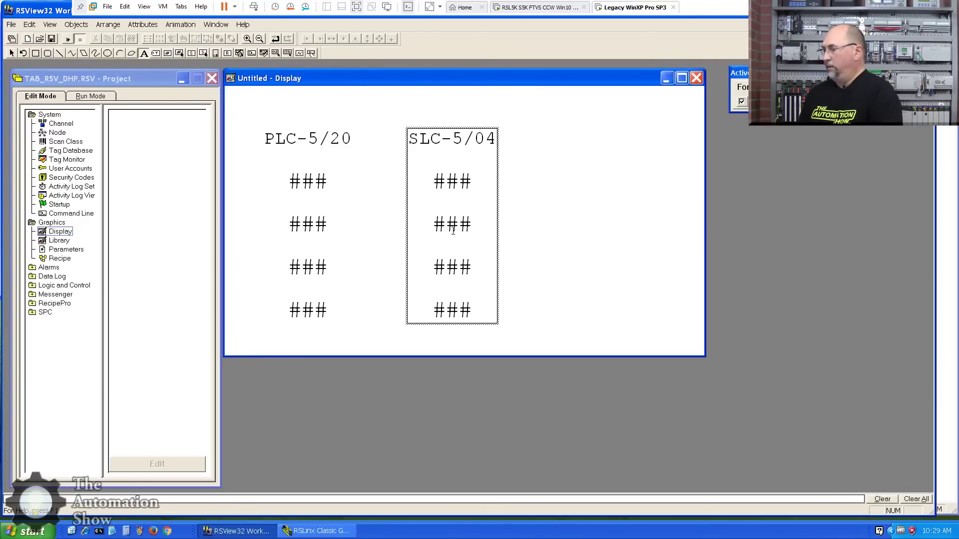
Exit group editing, select the whole SLC-5/04 column, and bring up Tag Substitution.
right_click(449, 177)
click(459, 182)
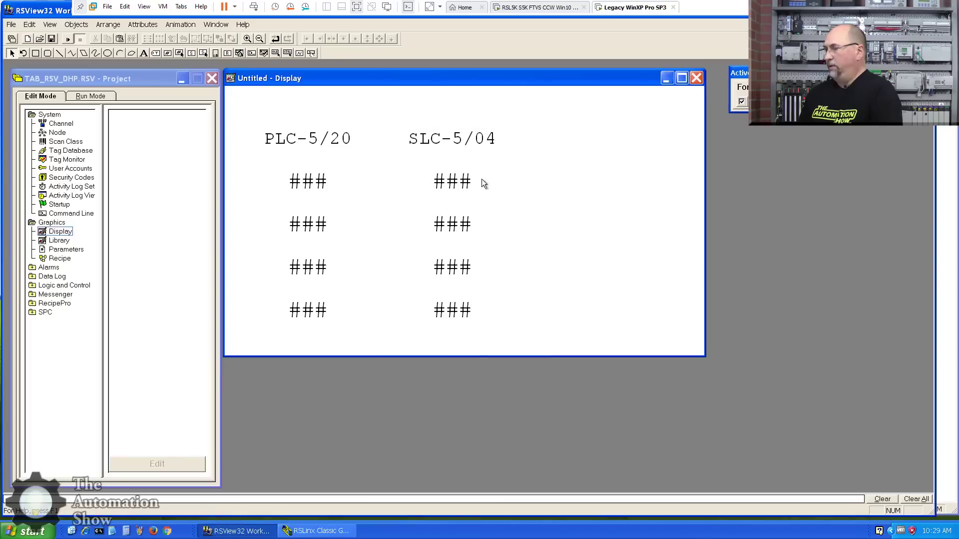
double_click(451, 182)
double_click(452, 183)
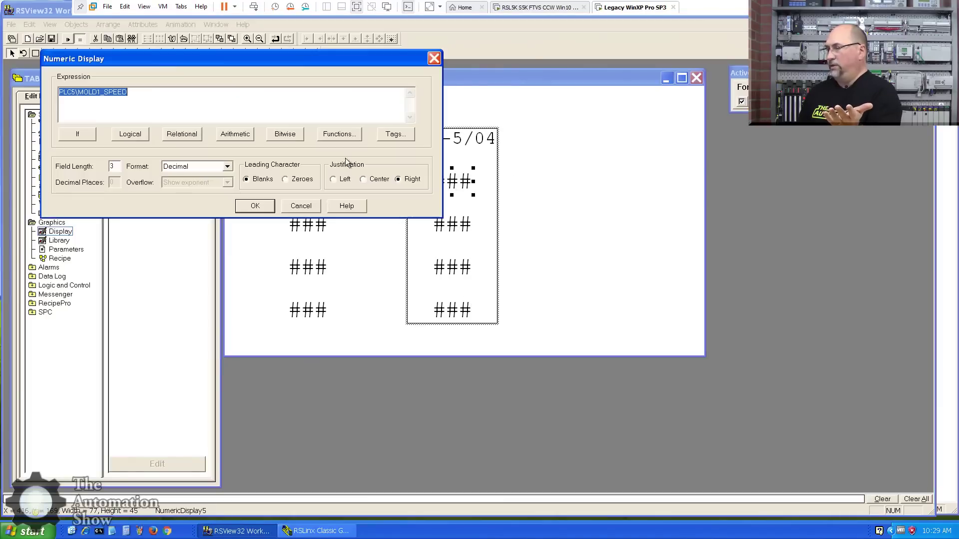
click(290, 206)
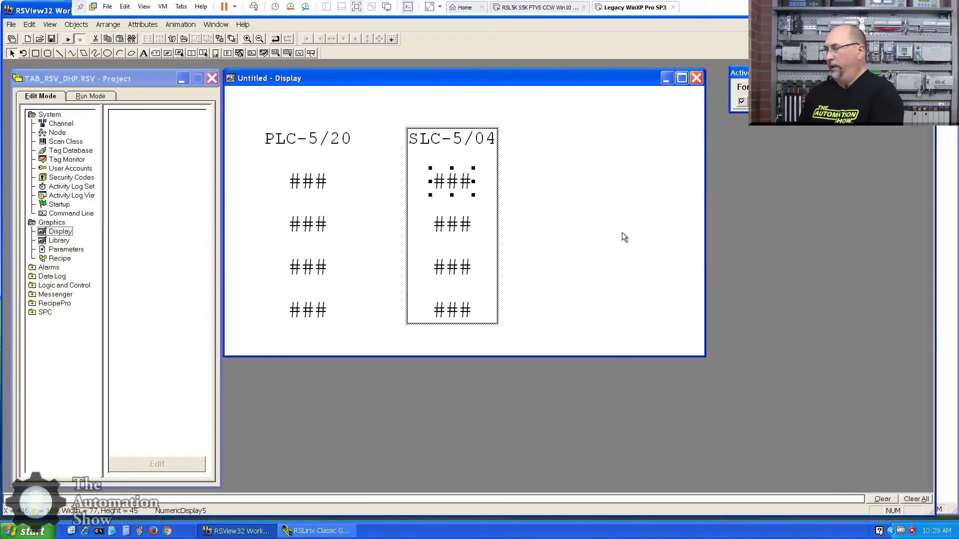
click(622, 232)
click(480, 164)
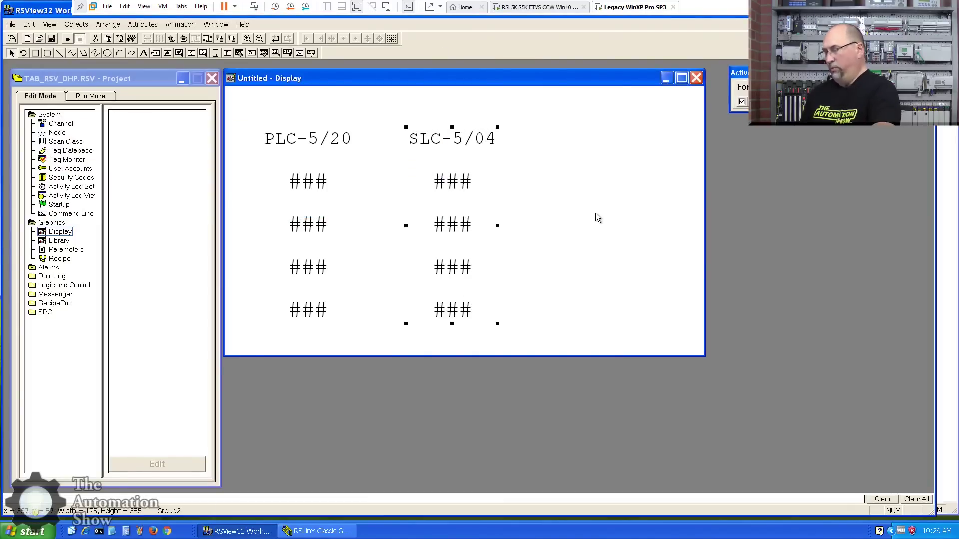
key(ctrl+t)
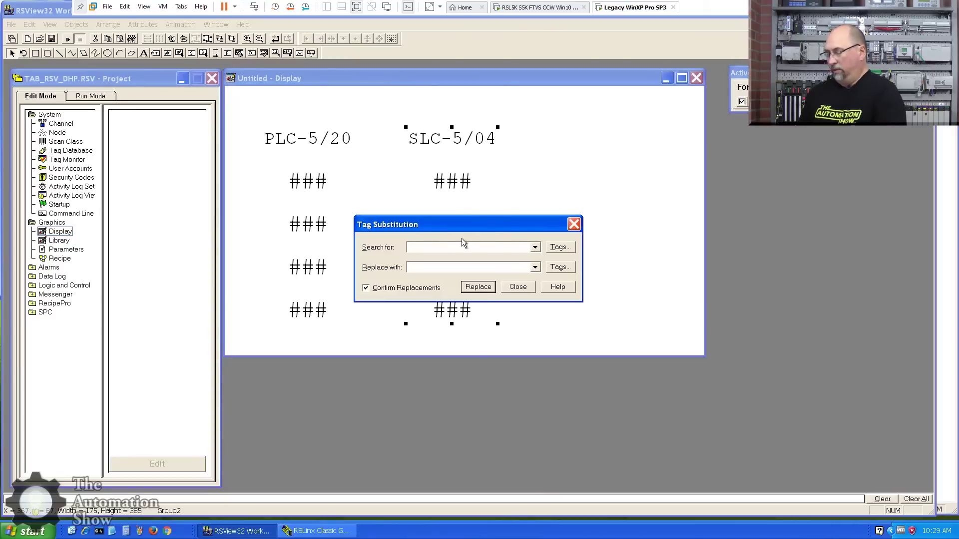
Replace PLC5 with SLC4 in all four SLC-5/04 tags and test-run the display.
text(PLC5)
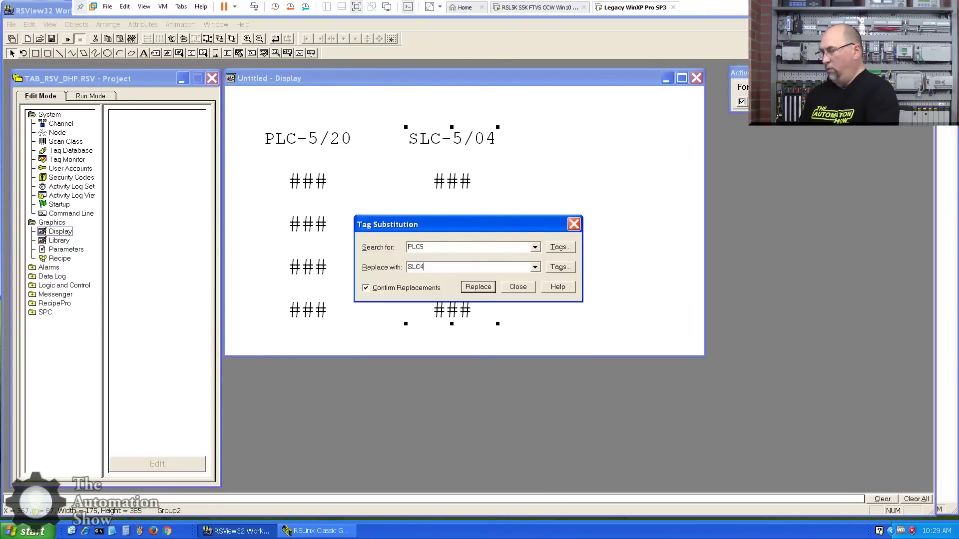
click(478, 287)
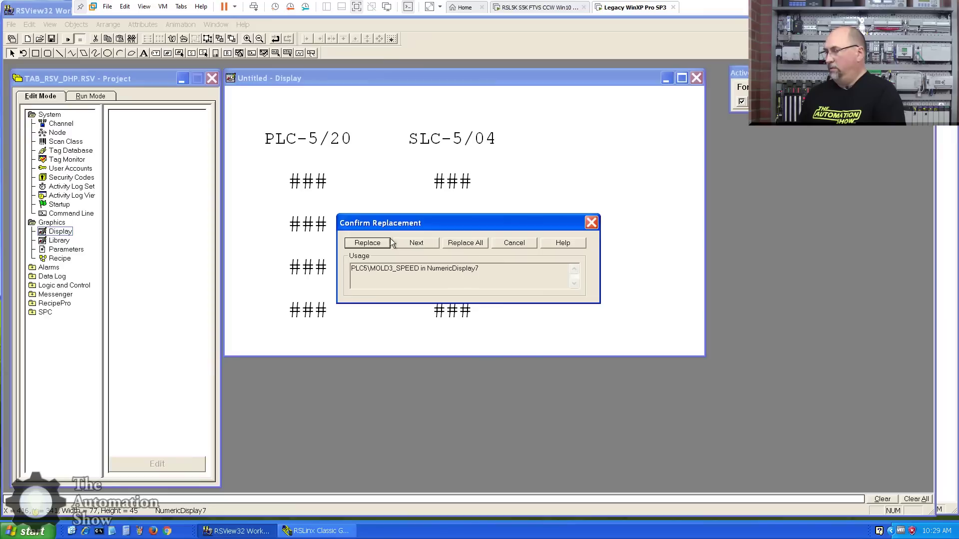
click(461, 244)
click(458, 279)
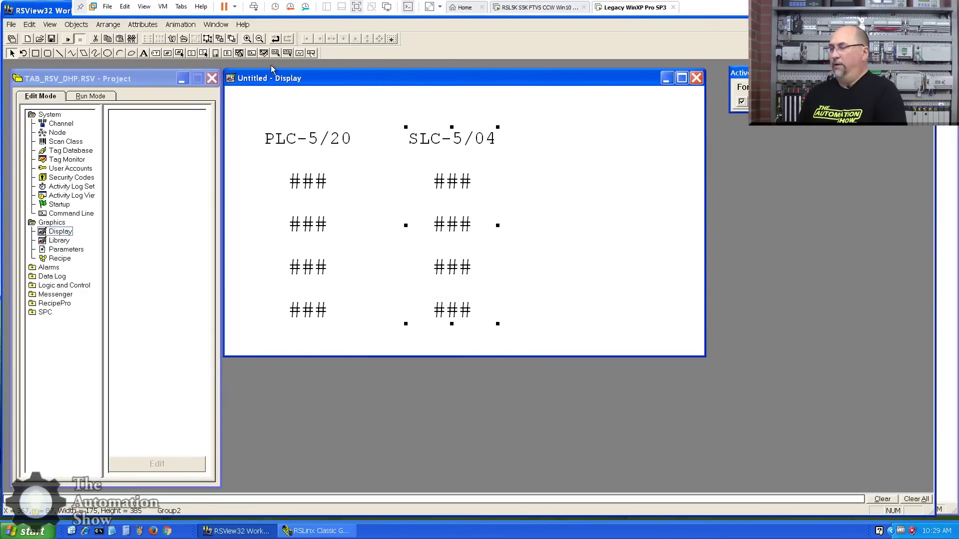
click(69, 39)
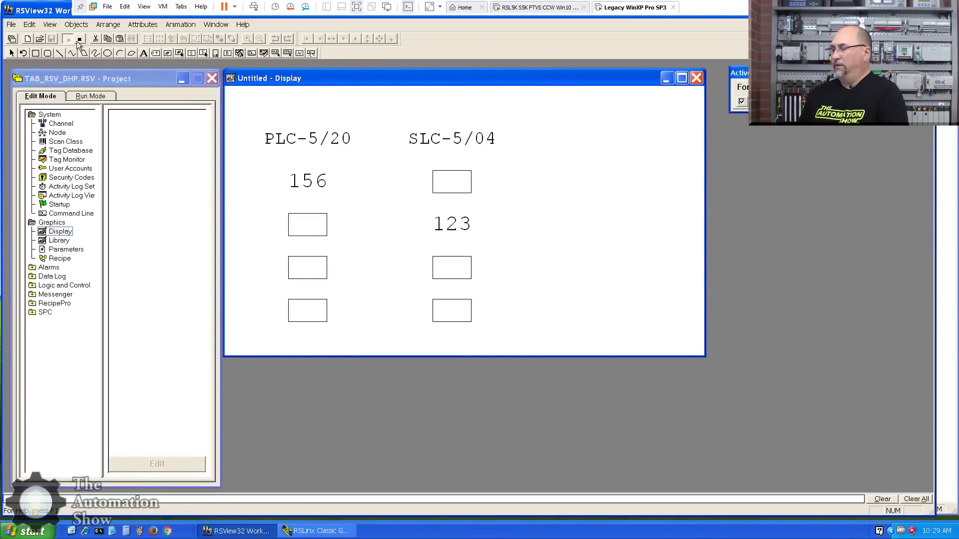